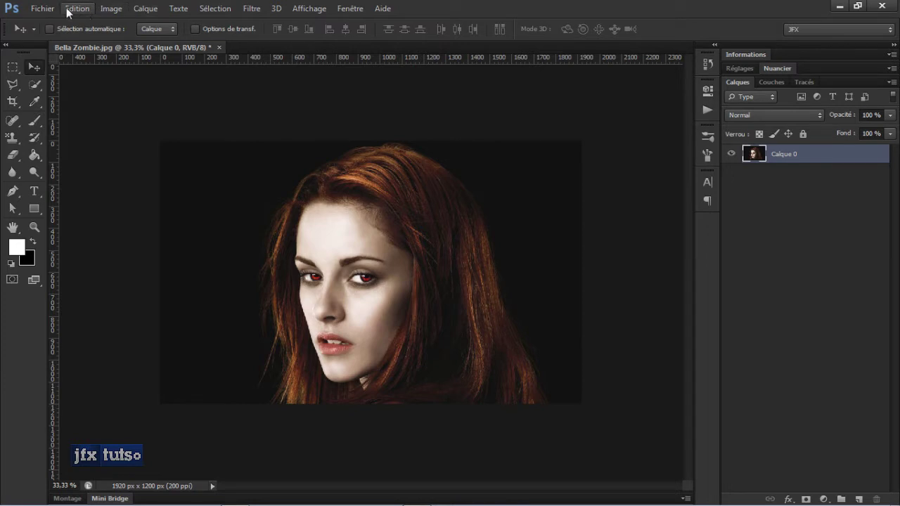
{"action": "left_click", "coordinate": [43, 9]}
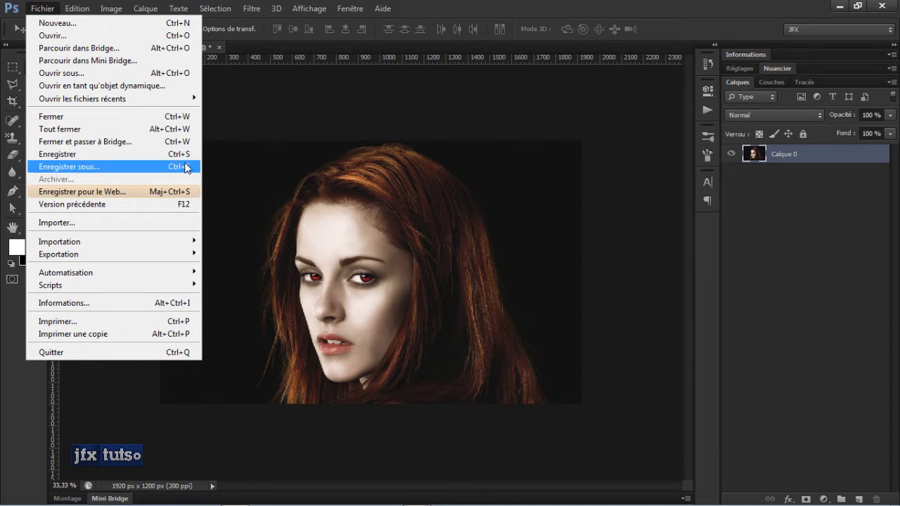
{"action": "left_click", "coordinate": [318, 169]}
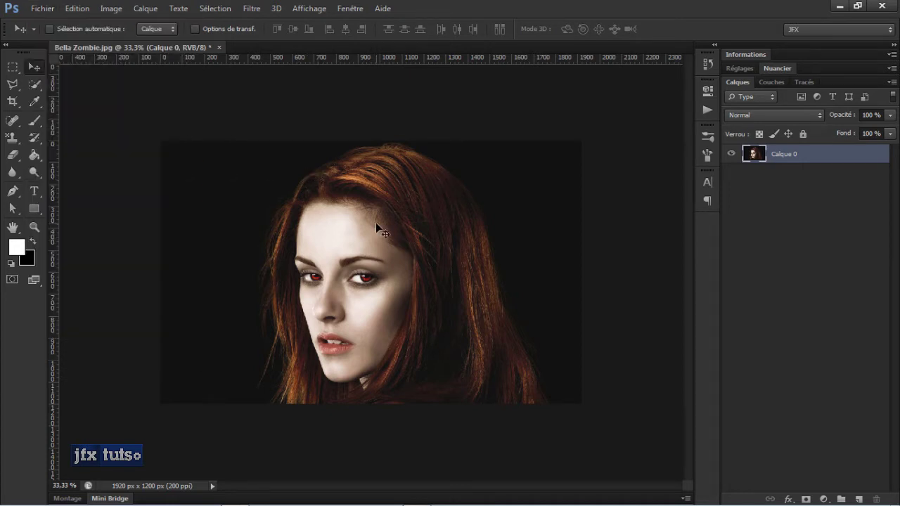
{"action": "scroll", "coordinate": [332, 294], "scroll_direction": "up", "scroll_amount": 3}
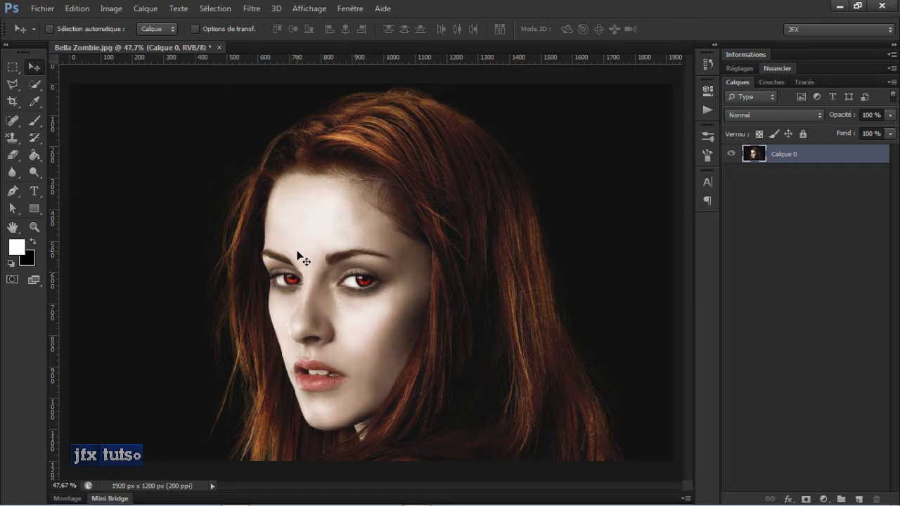
Select the Burn tool and set its brush size to 84 px.
{"action": "key", "text": "b"}
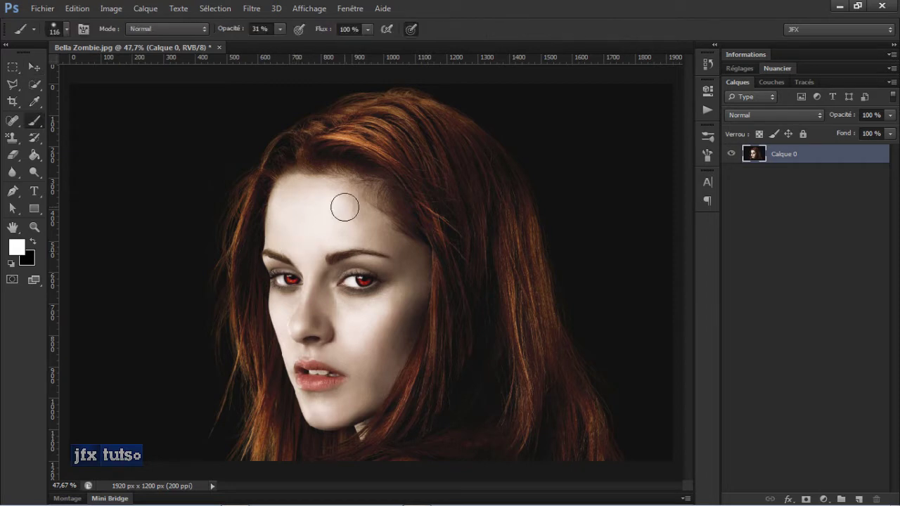
{"action": "scroll", "coordinate": [438, 236], "scroll_direction": "down", "scroll_amount": 2}
{"action": "scroll", "coordinate": [437, 235], "scroll_direction": "down", "scroll_amount": 1}
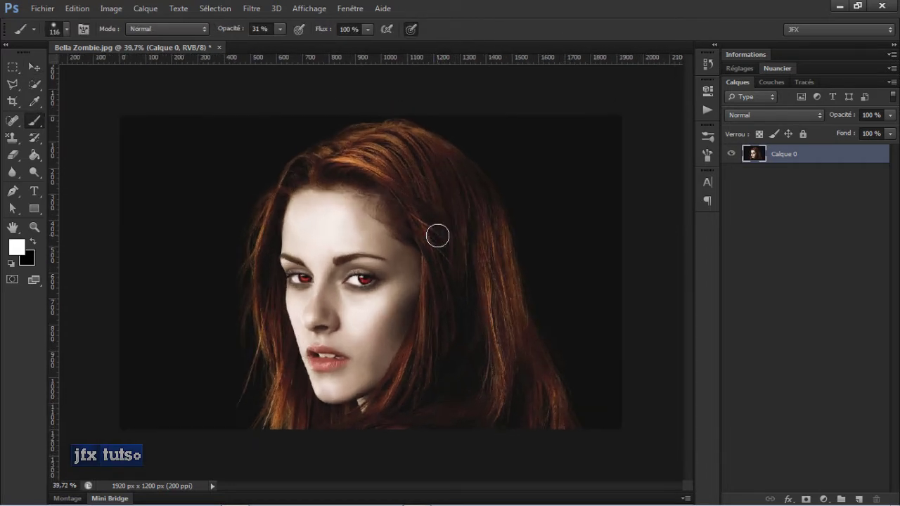
{"action": "scroll", "coordinate": [438, 235], "scroll_direction": "up", "scroll_amount": 2}
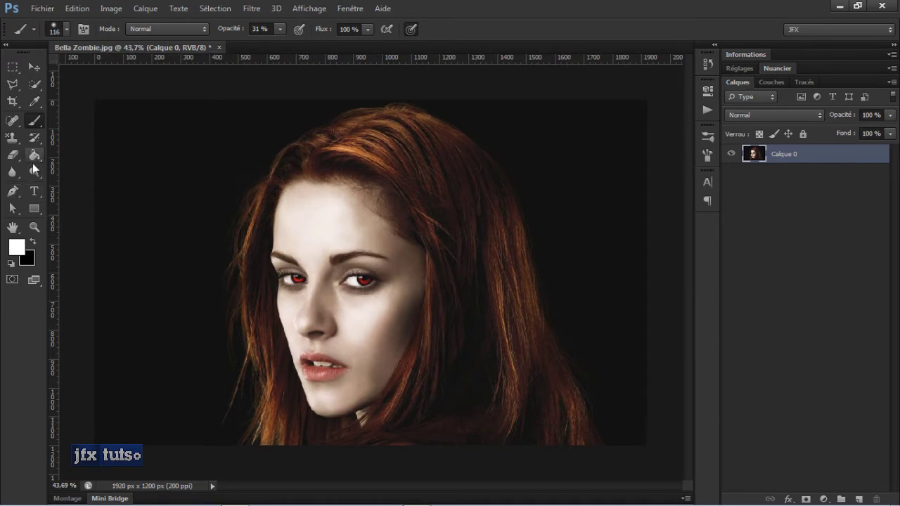
{"action": "left_click", "coordinate": [34, 172]}
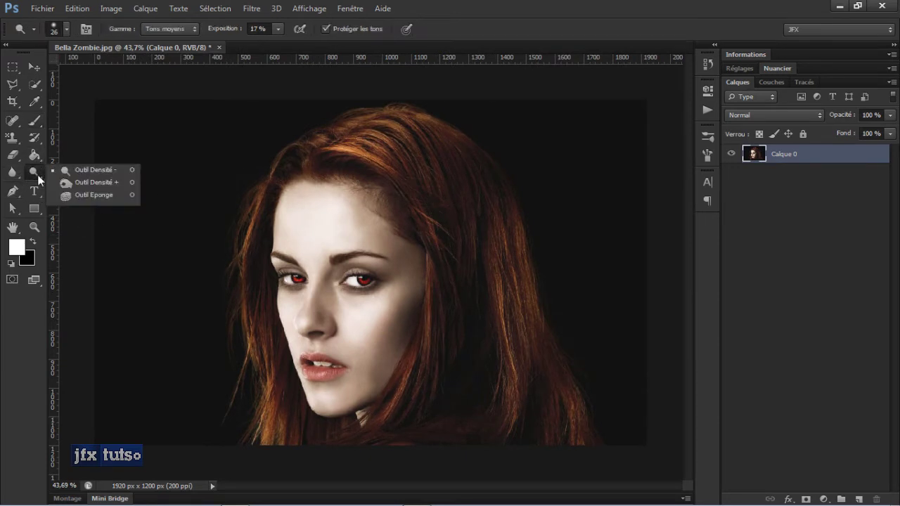
{"action": "left_click", "coordinate": [99, 183]}
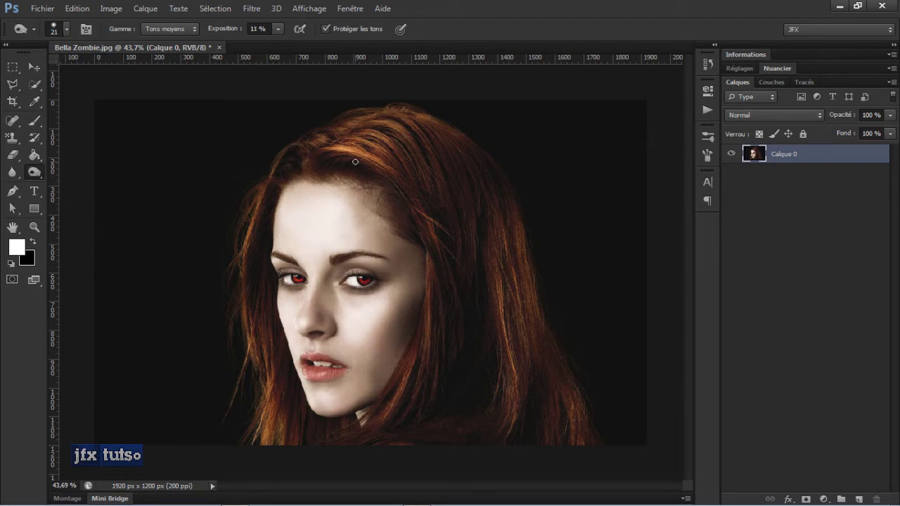
{"action": "right_click", "coordinate": [384, 155]}
{"action": "left_click_drag", "start_coordinate": [447, 177], "coordinate": [456, 177]}
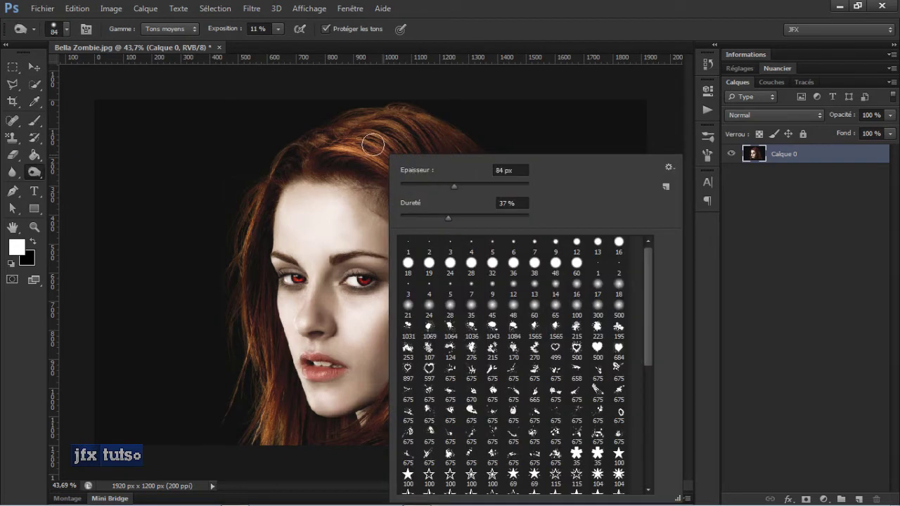
{"action": "left_click", "coordinate": [492, 20]}
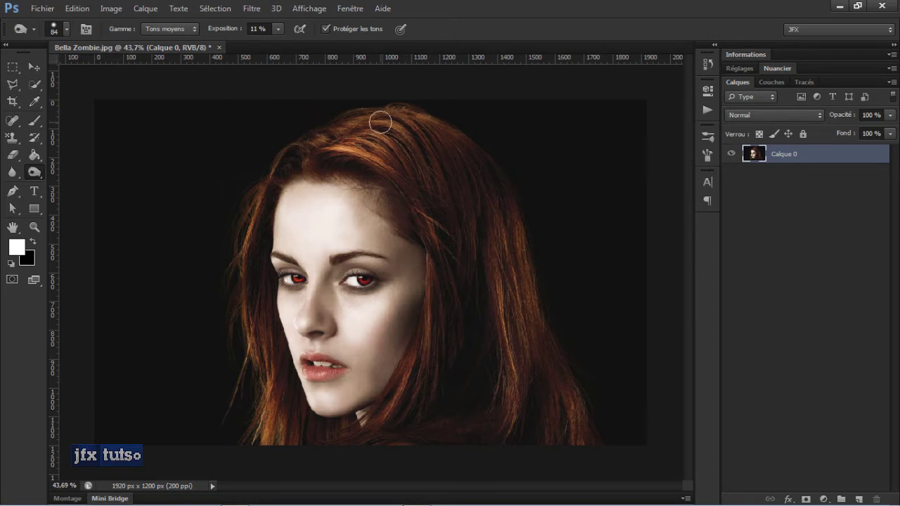
Burn the hair strands near and right of the forehead, first in Tons clairs, then Tons moyens.
{"action": "left_click", "coordinate": [192, 28]}
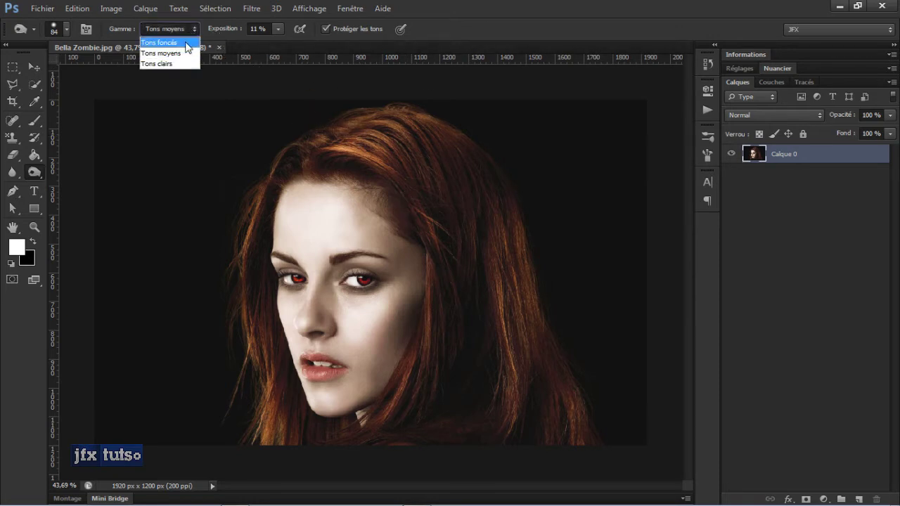
{"action": "left_click", "coordinate": [179, 64]}
{"action": "mouse_move", "coordinate": [379, 154]}
{"action": "left_mouse_down"}
{"action": "mouse_move", "coordinate": [341, 144]}
{"action": "mouse_move", "coordinate": [389, 171]}
{"action": "left_mouse_up"}
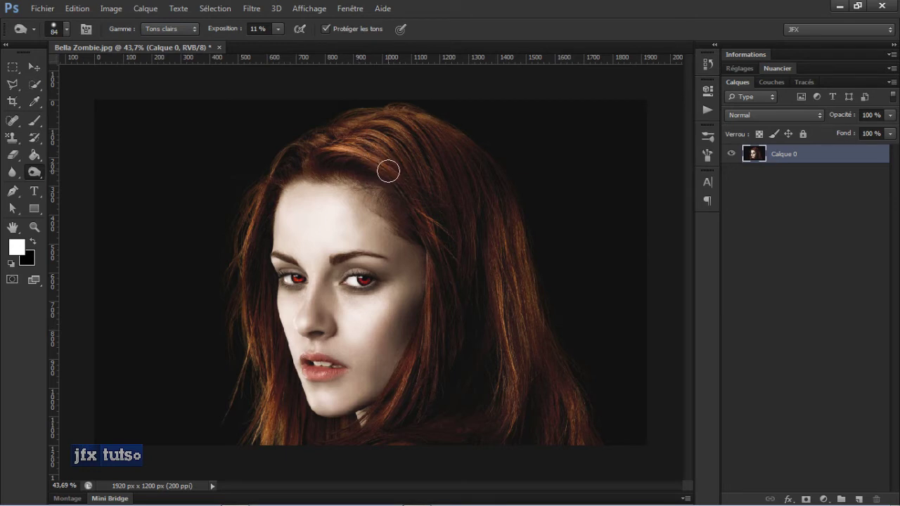
{"action": "left_click", "coordinate": [190, 28]}
{"action": "left_click", "coordinate": [185, 50]}
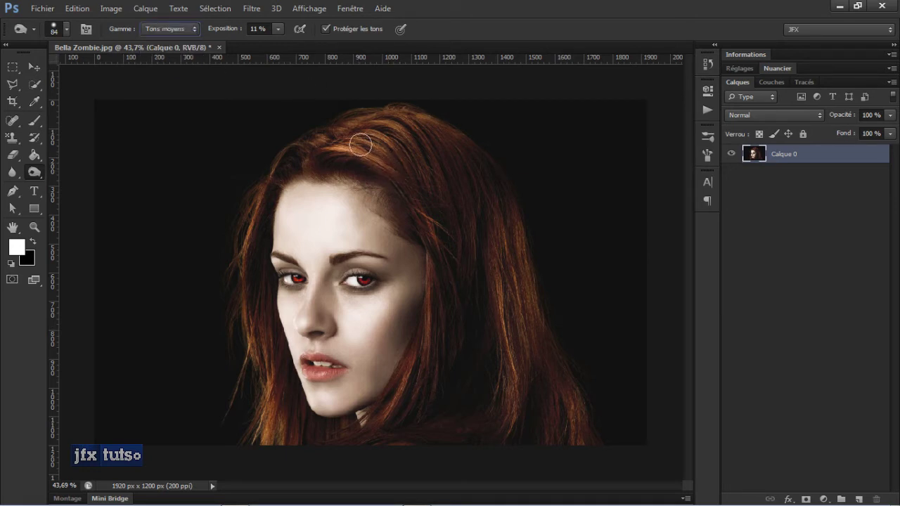
{"action": "mouse_move", "coordinate": [360, 144]}
{"action": "left_mouse_down"}
{"action": "mouse_move", "coordinate": [357, 133]}
{"action": "mouse_move", "coordinate": [366, 157]}
{"action": "mouse_move", "coordinate": [394, 152]}
{"action": "mouse_move", "coordinate": [352, 155]}
{"action": "left_mouse_up"}
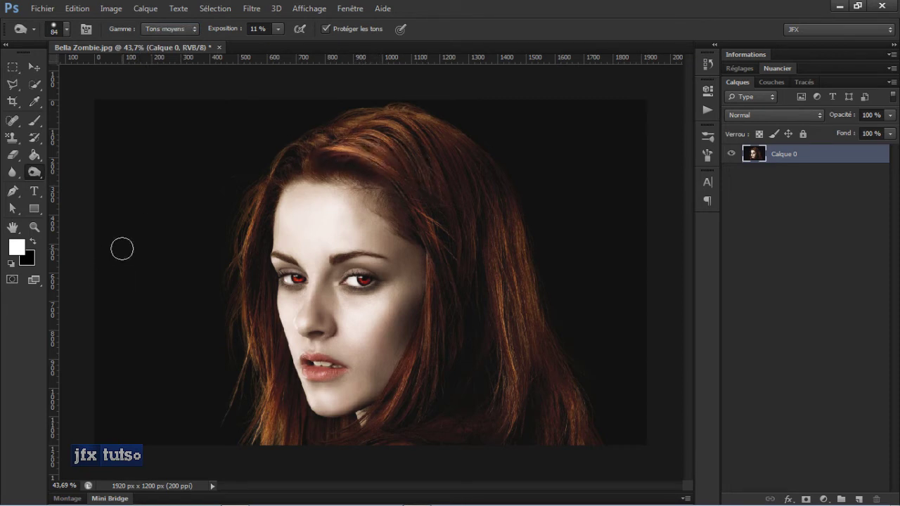
{"action": "mouse_move", "coordinate": [416, 175]}
{"action": "left_mouse_down"}
{"action": "mouse_move", "coordinate": [444, 288]}
{"action": "mouse_move", "coordinate": [438, 232]}
{"action": "left_mouse_up"}
Switch to the Dodge tool with a 97 px brush.
{"action": "right_click", "coordinate": [34, 171]}
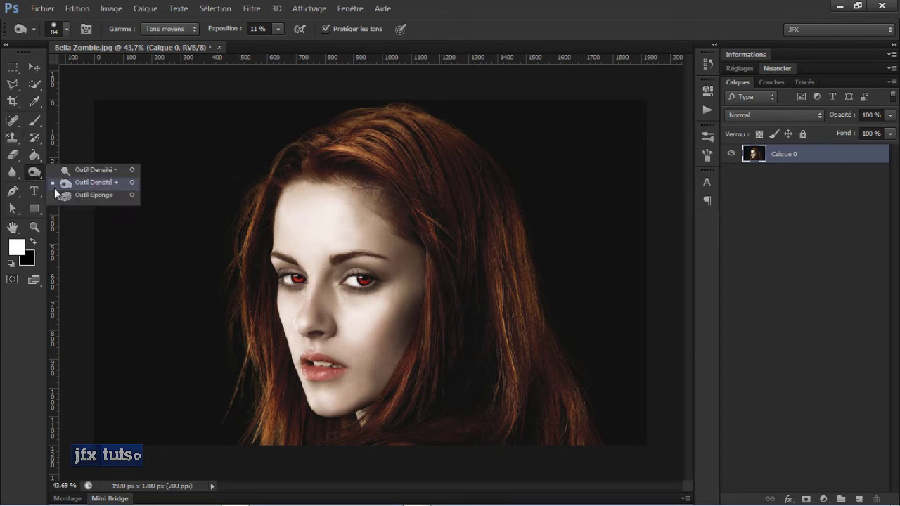
{"action": "left_click", "coordinate": [85, 169]}
{"action": "right_click", "coordinate": [367, 154]}
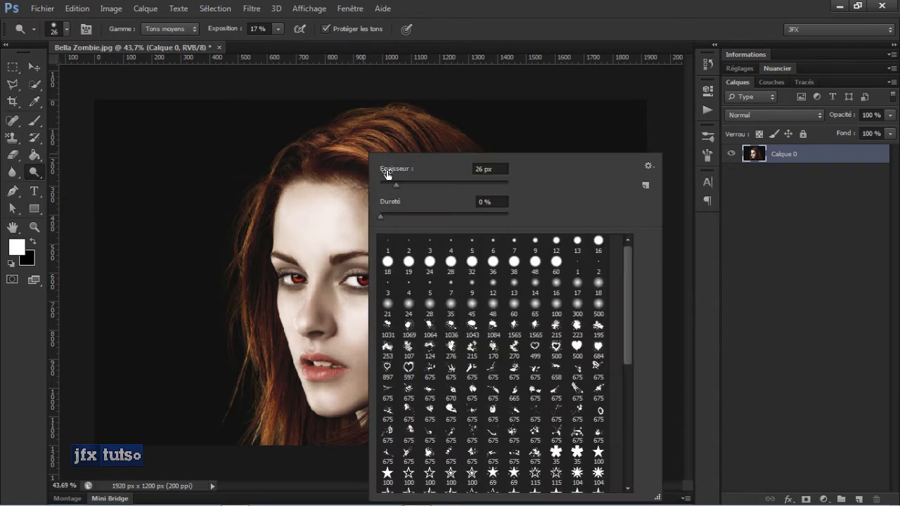
{"action": "left_click_drag", "start_coordinate": [387, 174], "coordinate": [434, 175]}
{"action": "left_click", "coordinate": [336, 142]}
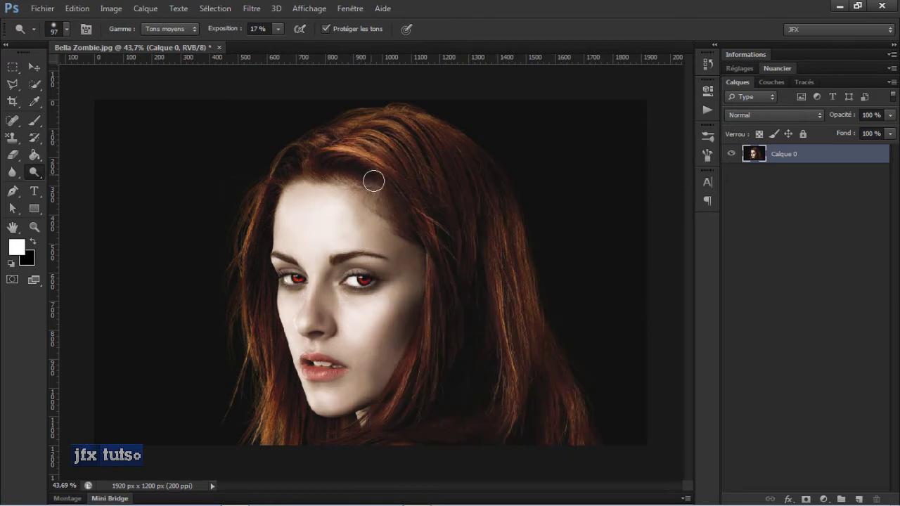
Dodge the hair at the top of the head, down both sides and by the right cheek.
{"action": "mouse_move", "coordinate": [373, 182]}
{"action": "left_mouse_down"}
{"action": "mouse_move", "coordinate": [394, 201]}
{"action": "mouse_move", "coordinate": [370, 161]}
{"action": "mouse_move", "coordinate": [388, 176]}
{"action": "mouse_move", "coordinate": [368, 168]}
{"action": "mouse_move", "coordinate": [378, 199]}
{"action": "mouse_move", "coordinate": [362, 146]}
{"action": "mouse_move", "coordinate": [393, 169]}
{"action": "mouse_move", "coordinate": [398, 185]}
{"action": "mouse_move", "coordinate": [366, 150]}
{"action": "mouse_move", "coordinate": [378, 150]}
{"action": "mouse_move", "coordinate": [367, 154]}
{"action": "left_mouse_up"}
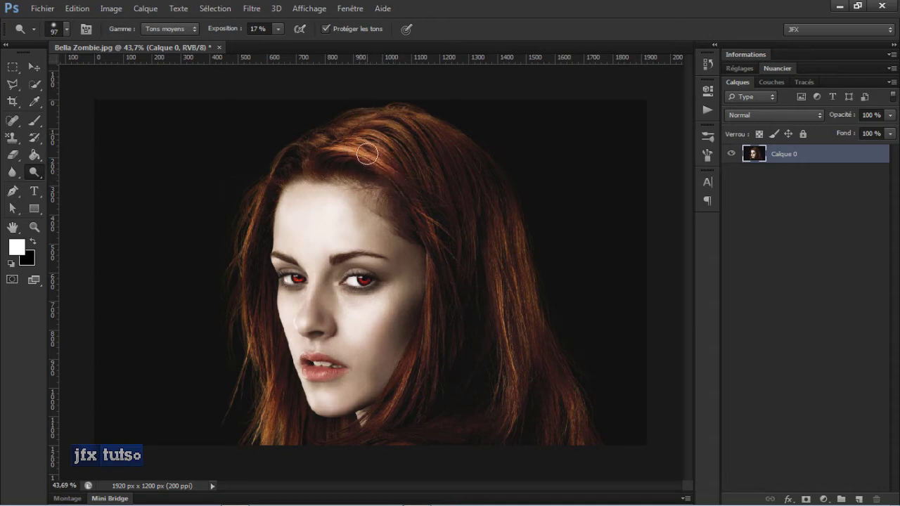
{"action": "mouse_move", "coordinate": [500, 311]}
{"action": "left_mouse_down"}
{"action": "mouse_move", "coordinate": [510, 322]}
{"action": "mouse_move", "coordinate": [516, 254]}
{"action": "mouse_move", "coordinate": [509, 342]}
{"action": "mouse_move", "coordinate": [504, 271]}
{"action": "left_mouse_up"}
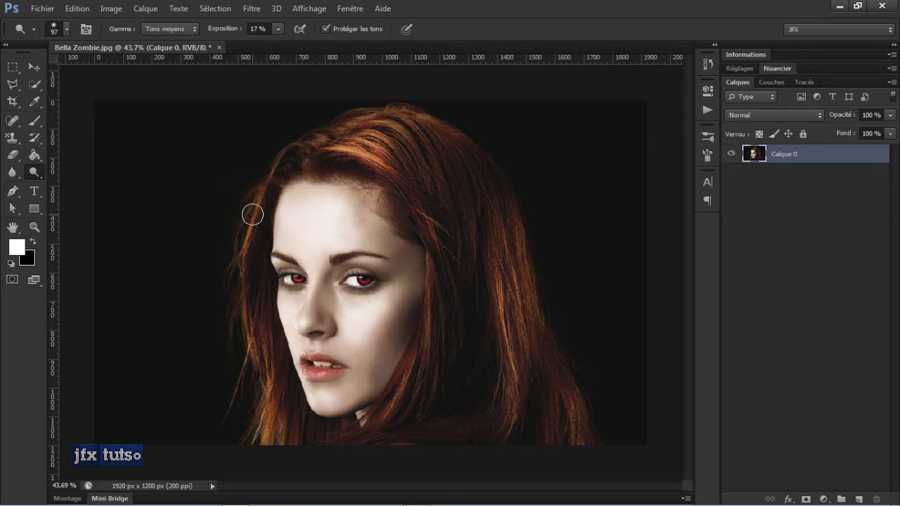
{"action": "mouse_move", "coordinate": [253, 215]}
{"action": "left_mouse_down"}
{"action": "mouse_move", "coordinate": [232, 263]}
{"action": "mouse_move", "coordinate": [242, 241]}
{"action": "mouse_move", "coordinate": [249, 378]}
{"action": "mouse_move", "coordinate": [267, 395]}
{"action": "mouse_move", "coordinate": [274, 429]}
{"action": "left_mouse_up"}
{"action": "mouse_move", "coordinate": [450, 345]}
{"action": "left_mouse_down"}
{"action": "mouse_move", "coordinate": [428, 362]}
{"action": "mouse_move", "coordinate": [423, 287]}
{"action": "mouse_move", "coordinate": [428, 368]}
{"action": "left_mouse_up"}
{"action": "mouse_move", "coordinate": [556, 406]}
{"action": "left_mouse_down"}
{"action": "mouse_move", "coordinate": [554, 378]}
{"action": "mouse_move", "coordinate": [565, 442]}
{"action": "mouse_move", "coordinate": [570, 403]}
{"action": "mouse_move", "coordinate": [570, 444]}
{"action": "left_mouse_up"}
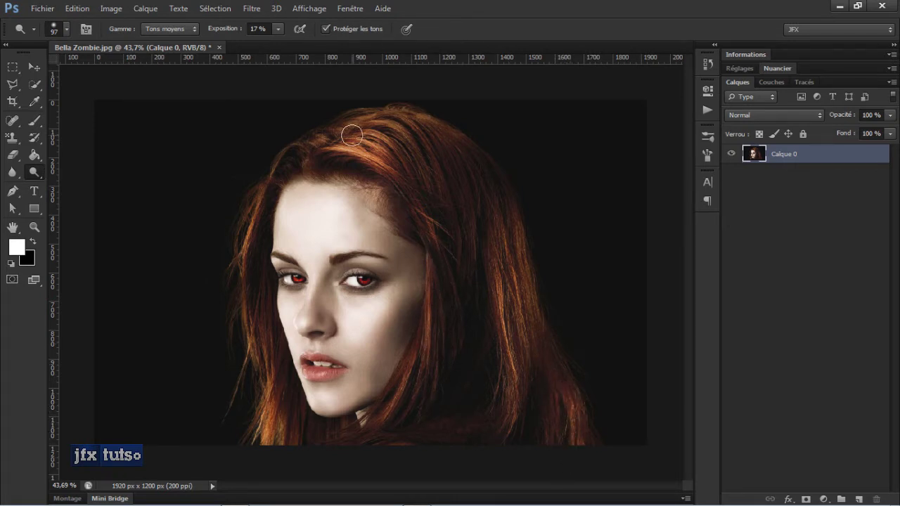
{"action": "left_click_drag", "start_coordinate": [352, 135], "coordinate": [359, 127]}
{"action": "key", "text": "ctrl+shift+s"}
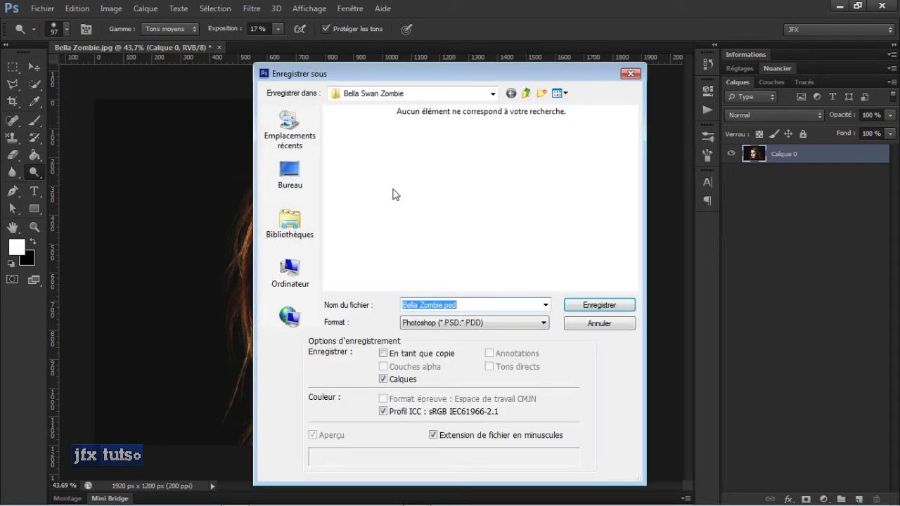
{"action": "left_click", "coordinate": [533, 326]}
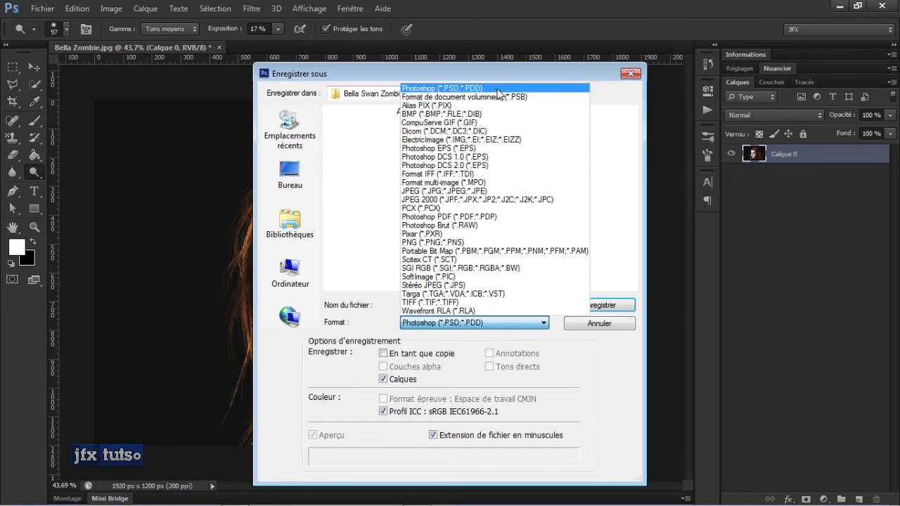
{"action": "left_click", "coordinate": [585, 70]}
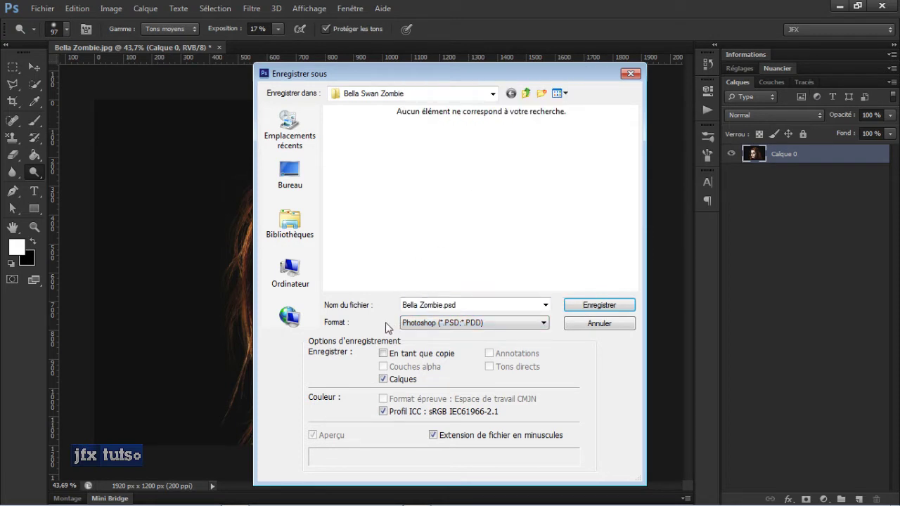
{"action": "left_click", "coordinate": [422, 325]}
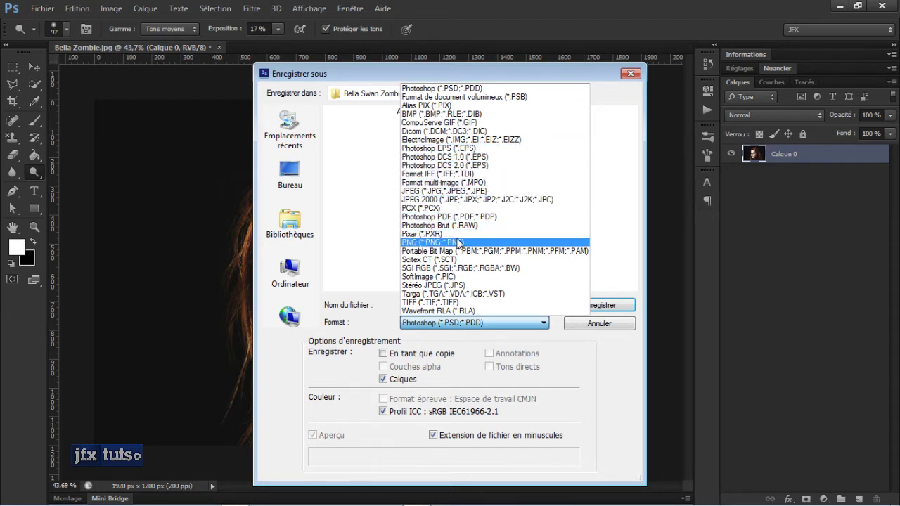
{"action": "left_click", "coordinate": [454, 338]}
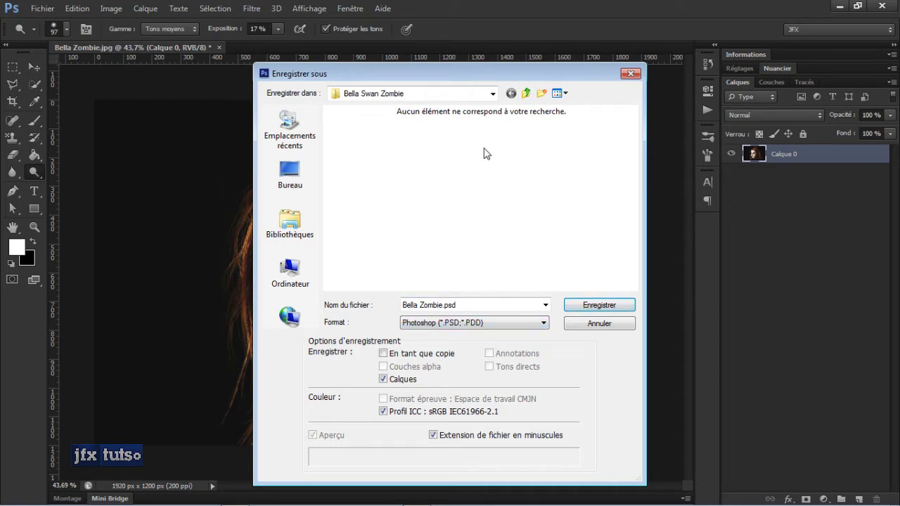
Cancel the Save As dialog and dismiss the File menu without choosing anything.
{"action": "left_click", "coordinate": [608, 326]}
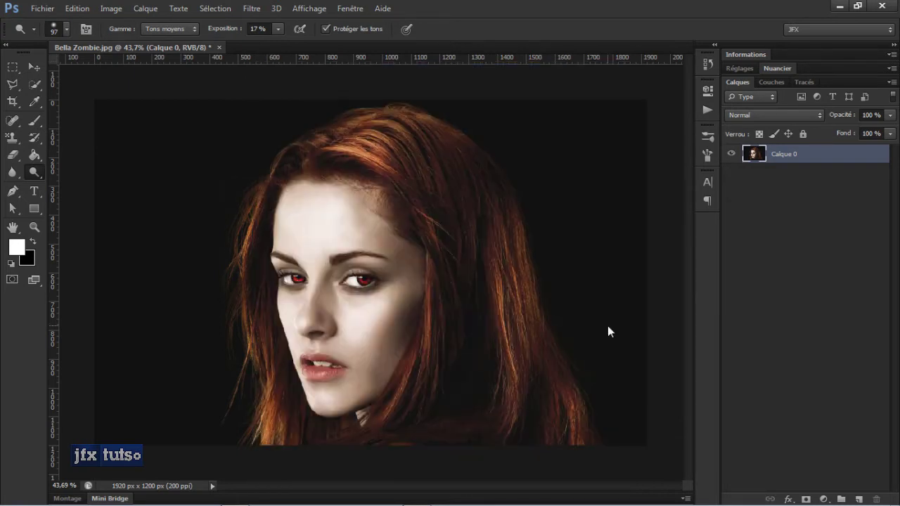
{"action": "left_click", "coordinate": [52, 9]}
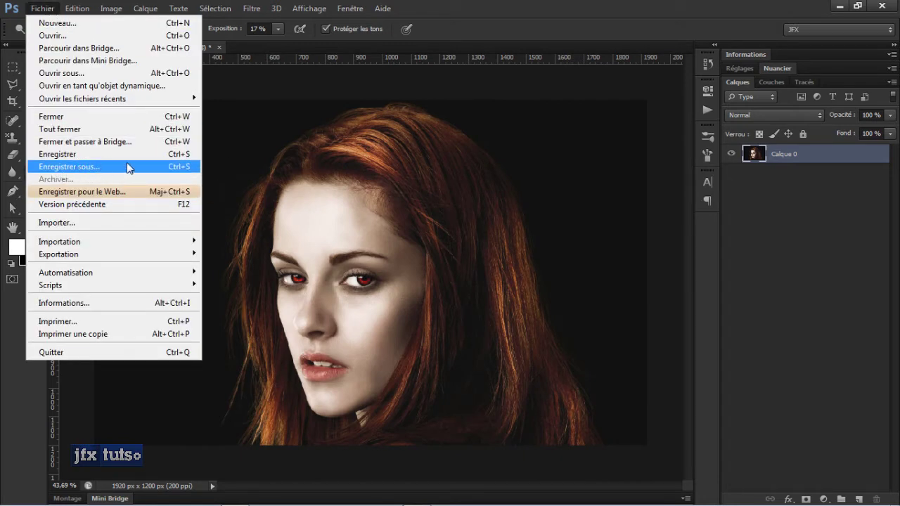
{"action": "left_click", "coordinate": [390, 170]}
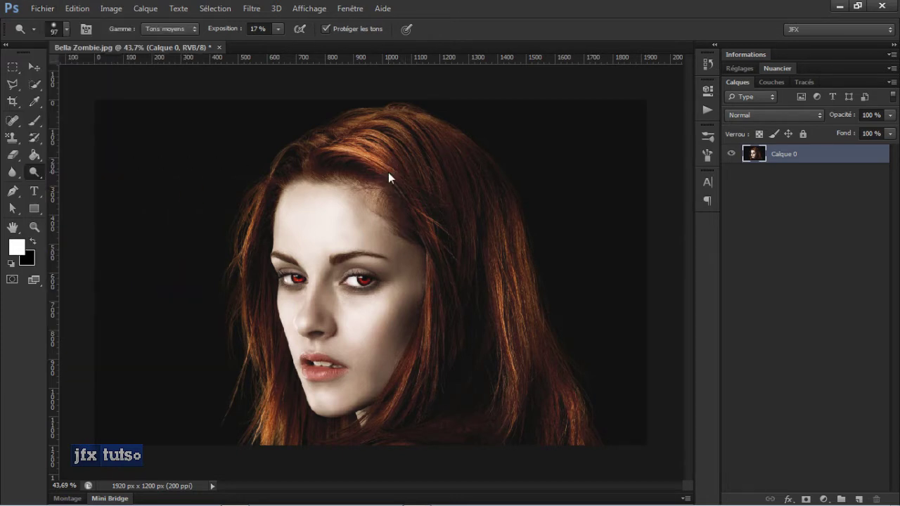
Reopen Save As and try PNG format, then return to JPEG as Bella Zombie copie copie.jpg.
{"action": "key", "text": "ctrl+shift+s"}
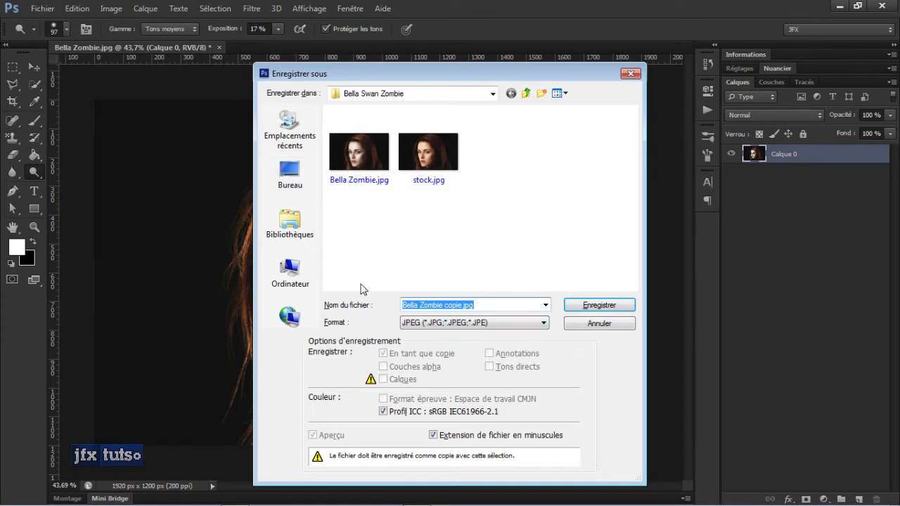
{"action": "left_click", "coordinate": [454, 325]}
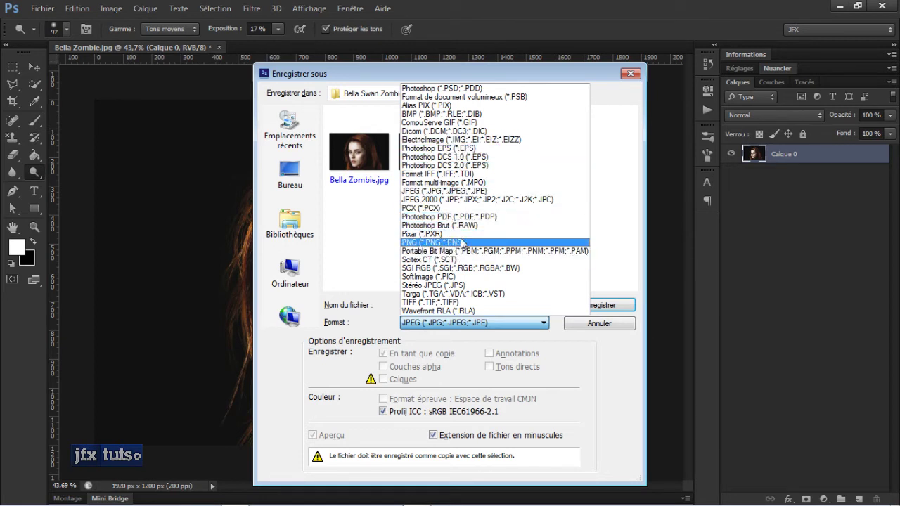
{"action": "left_click", "coordinate": [459, 242]}
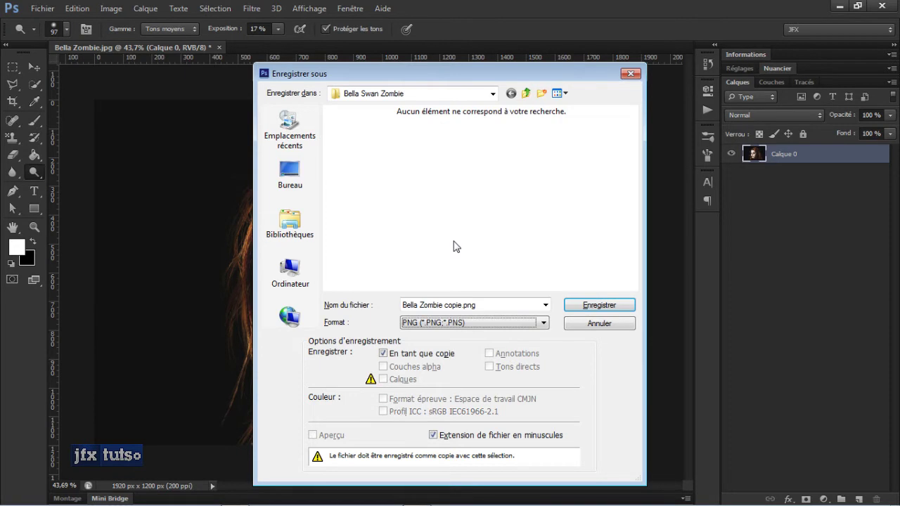
{"action": "left_click", "coordinate": [463, 323]}
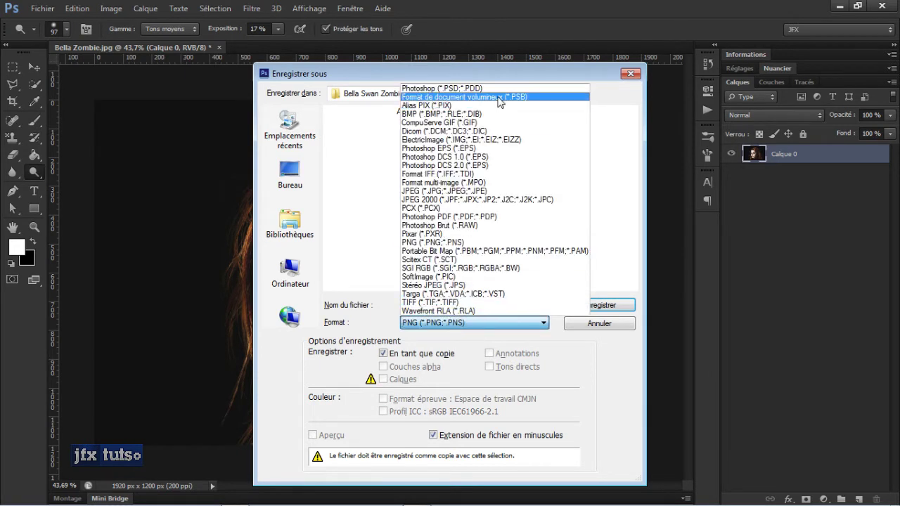
{"action": "left_click", "coordinate": [427, 191]}
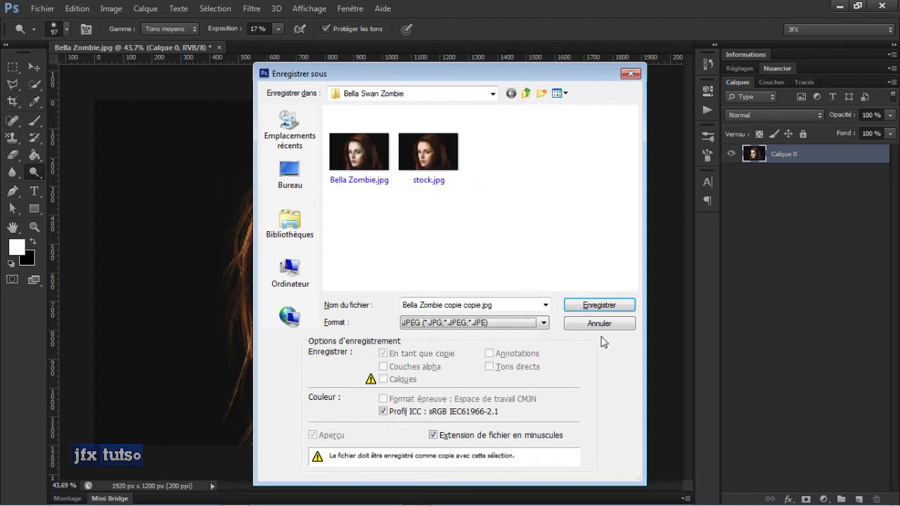
In JPEG Options, enable Aperçu and try low quality before returning to 12.
{"action": "left_click", "coordinate": [591, 307]}
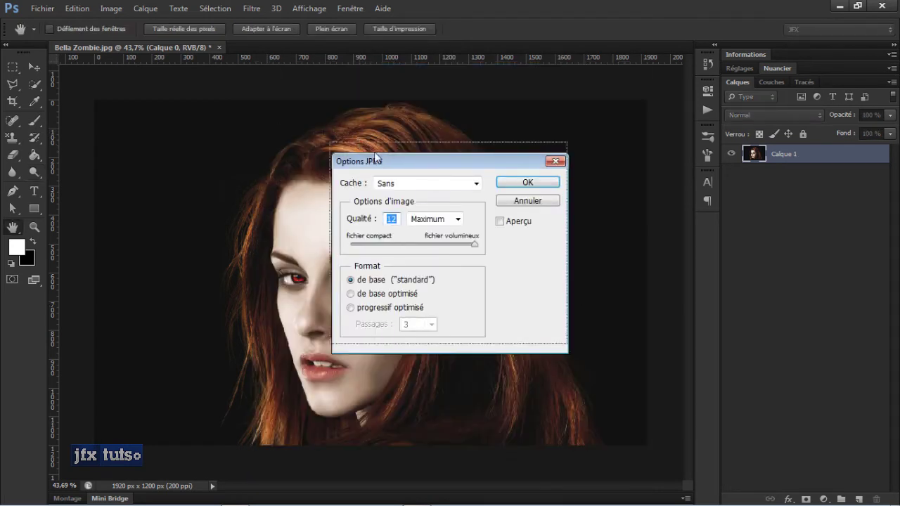
{"action": "left_click_drag", "start_coordinate": [377, 161], "coordinate": [415, 121]}
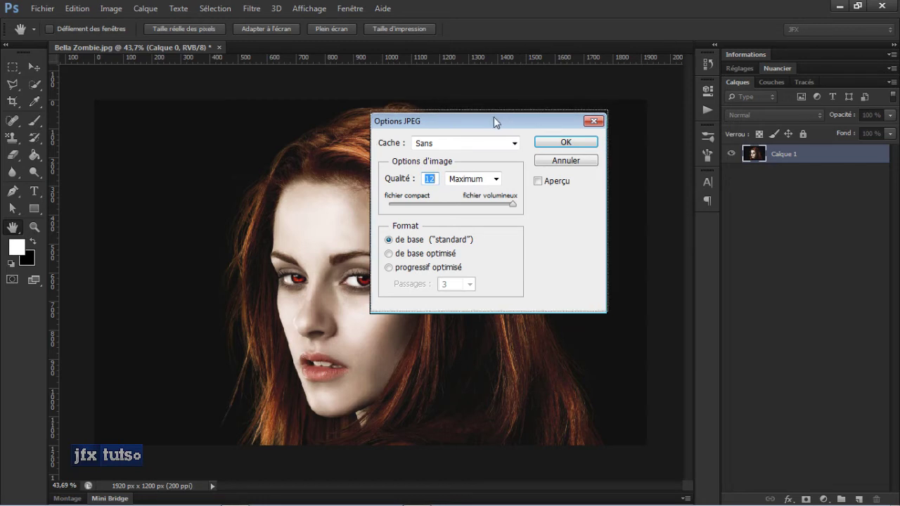
{"action": "left_click_drag", "start_coordinate": [497, 123], "coordinate": [495, 134]}
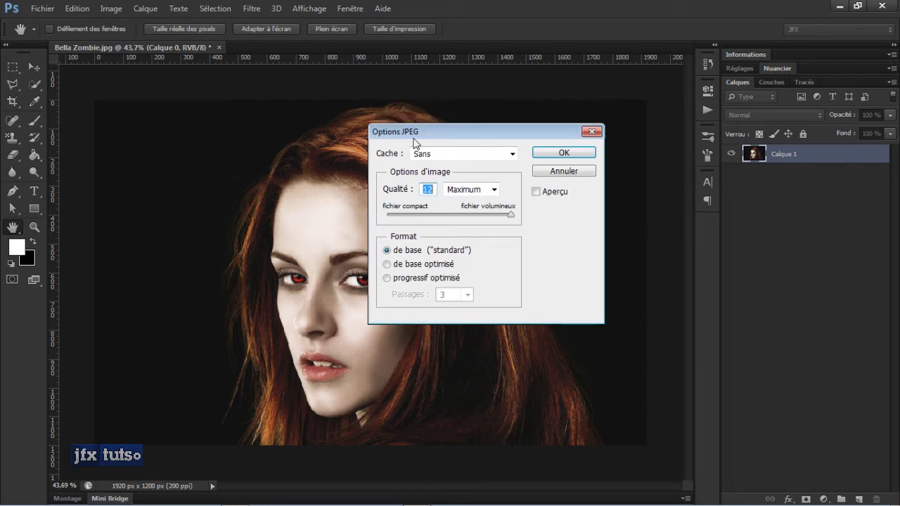
{"action": "left_click_drag", "start_coordinate": [414, 139], "coordinate": [435, 113]}
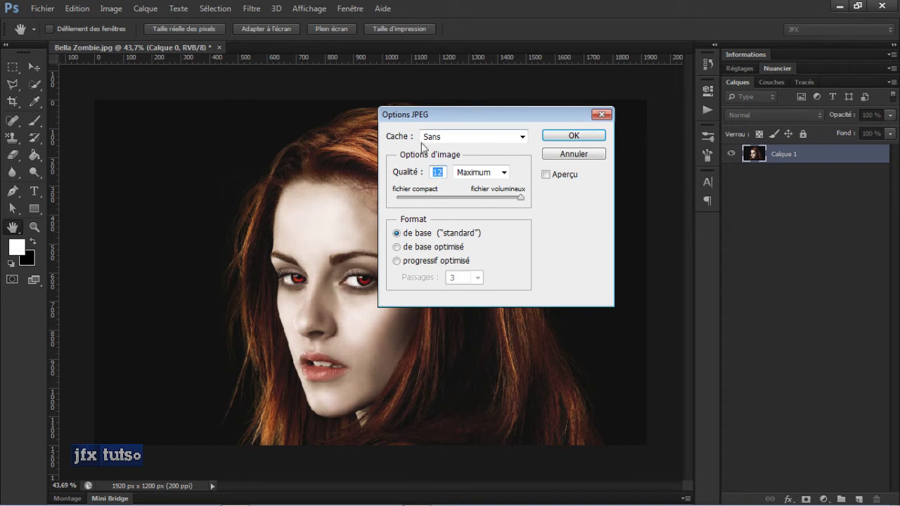
{"action": "mouse_move", "coordinate": [519, 202]}
{"action": "left_mouse_down"}
{"action": "mouse_move", "coordinate": [434, 202]}
{"action": "mouse_move", "coordinate": [518, 202]}
{"action": "left_mouse_up"}
{"action": "left_click", "coordinate": [551, 177]}
{"action": "left_click_drag", "start_coordinate": [519, 201], "coordinate": [406, 203]}
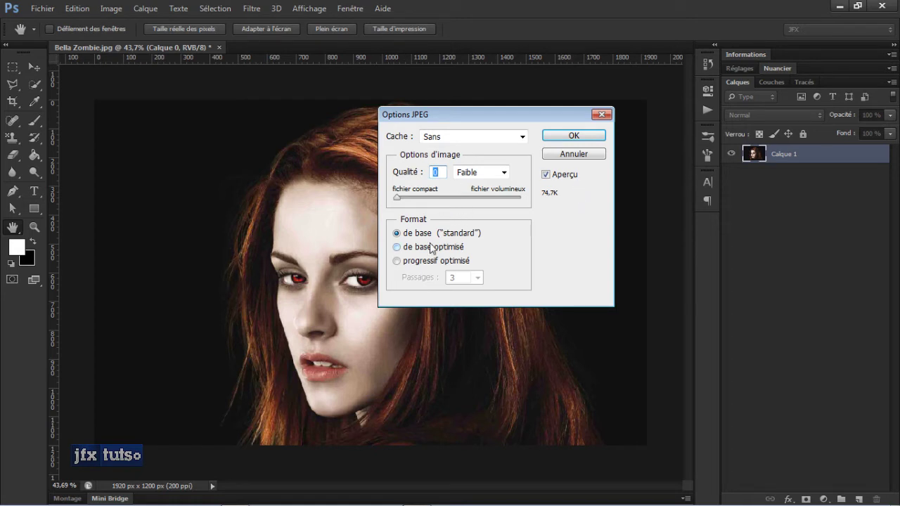
{"action": "left_click_drag", "start_coordinate": [448, 201], "coordinate": [531, 200]}
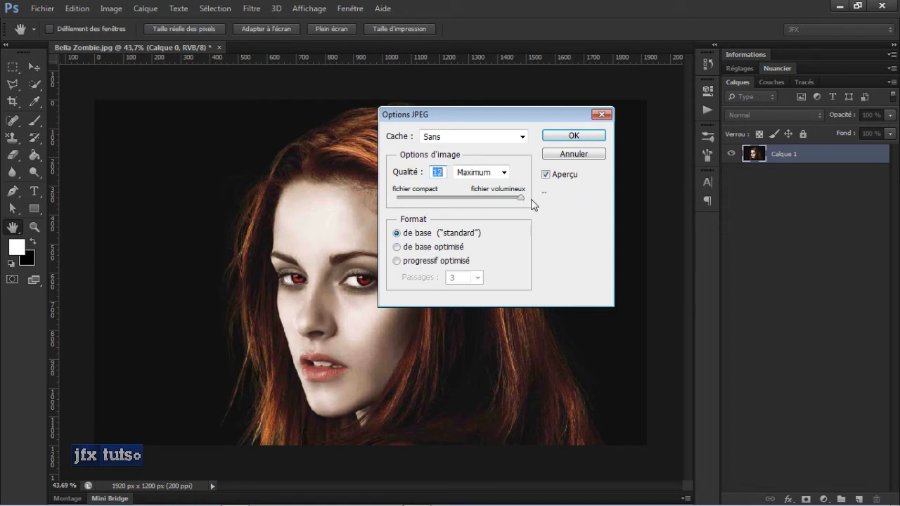
Try optimized and progressive (5 passes) formats, revert to de base standard, and close the dialog.
{"action": "left_click", "coordinate": [398, 247]}
{"action": "left_click", "coordinate": [398, 261]}
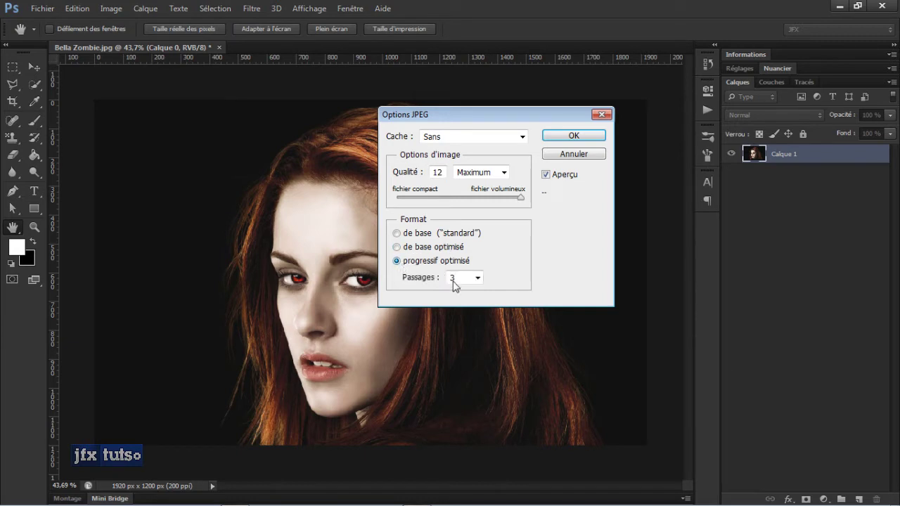
{"action": "left_click", "coordinate": [477, 278]}
{"action": "left_click", "coordinate": [458, 311]}
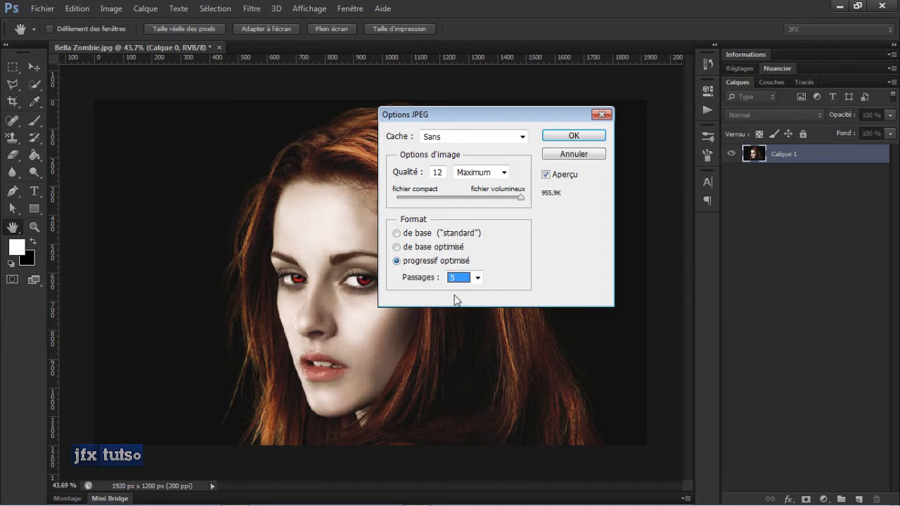
{"action": "left_click", "coordinate": [412, 234]}
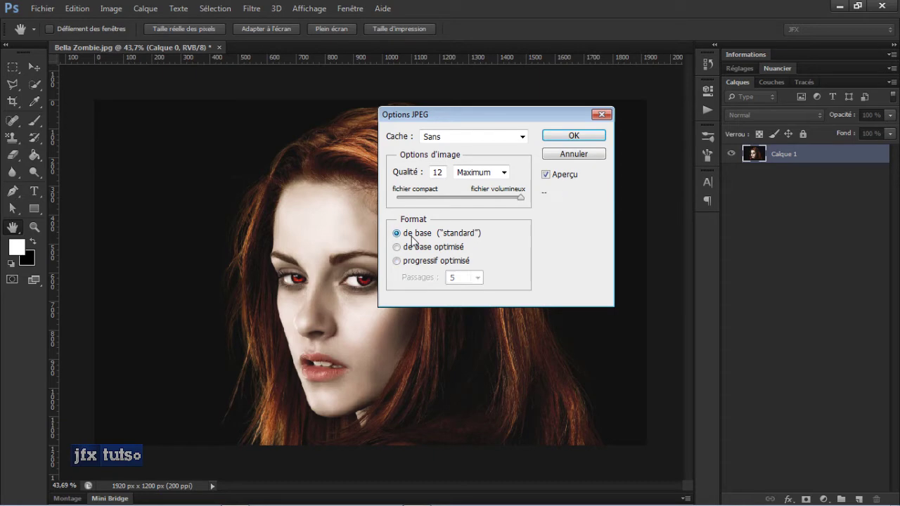
{"action": "left_click", "coordinate": [553, 152]}
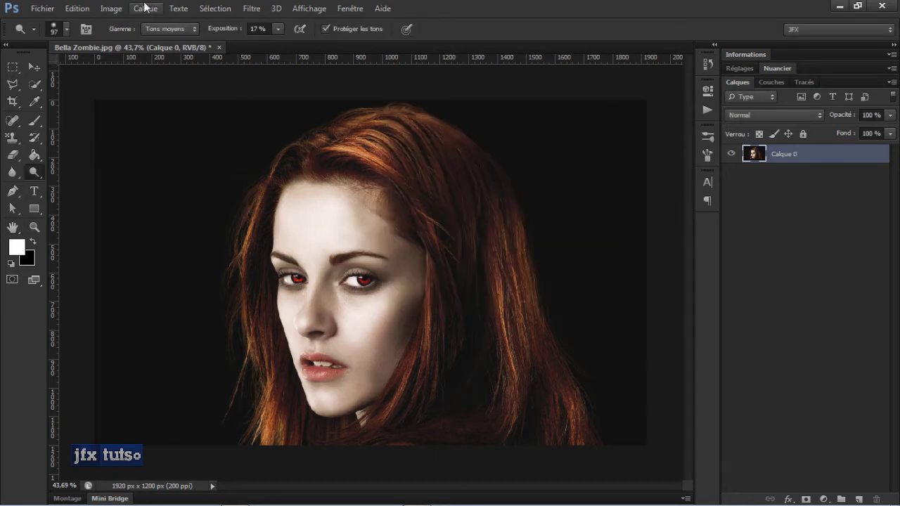
Save a PNG copy, Bella Zombie copie.png, with Plus petit/Lent compression and no interlacing.
{"action": "key", "text": "ctrl+shift+s"}
{"action": "left_click", "coordinate": [544, 323]}
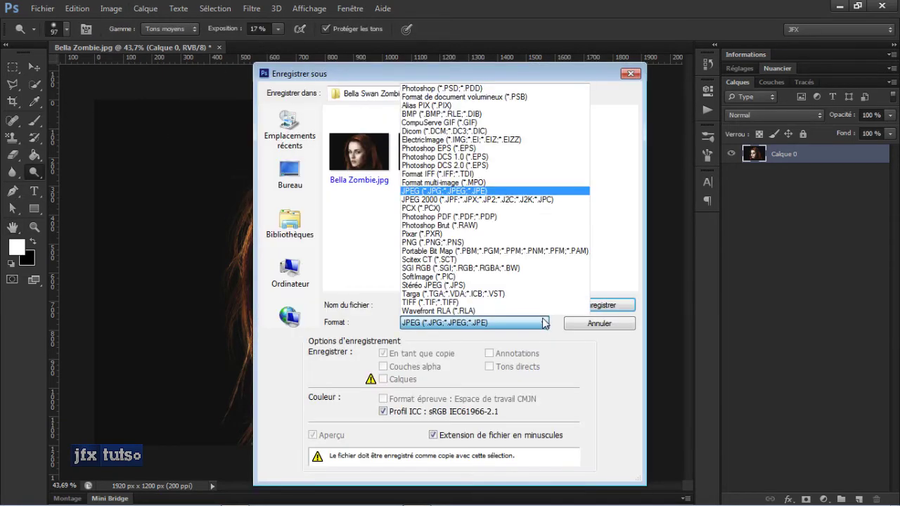
{"action": "left_click", "coordinate": [482, 244]}
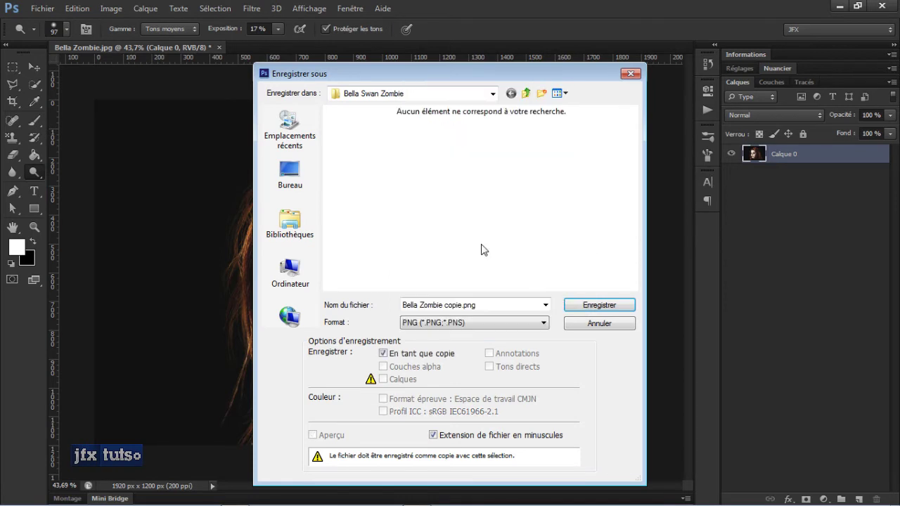
{"action": "left_click", "coordinate": [591, 305]}
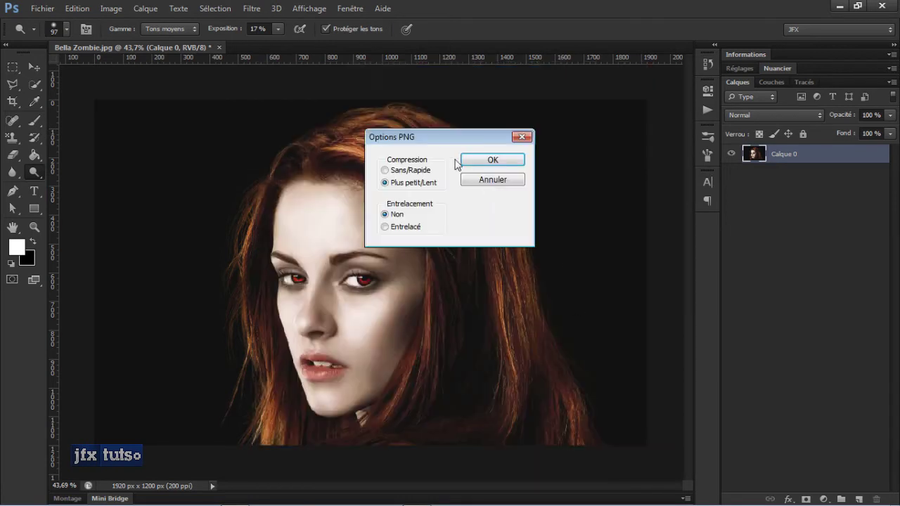
{"action": "left_click_drag", "start_coordinate": [403, 135], "coordinate": [493, 118]}
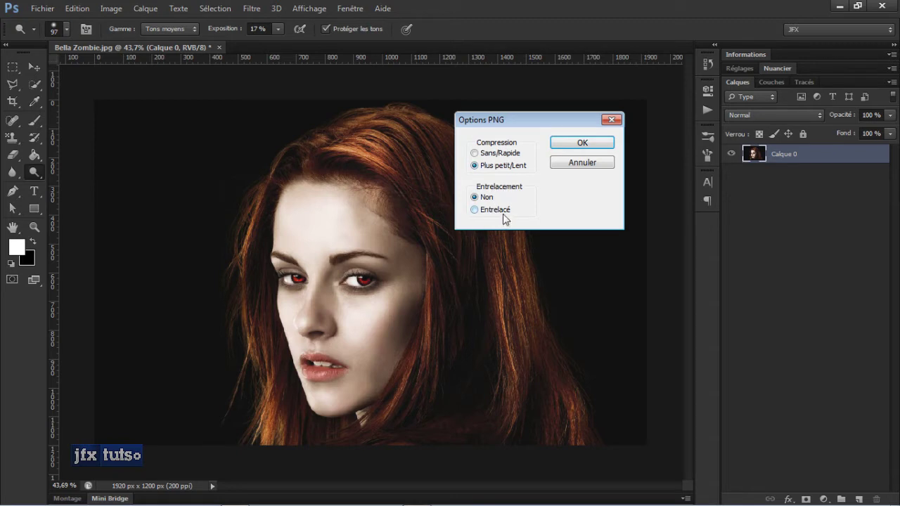
{"action": "left_click", "coordinate": [569, 167]}
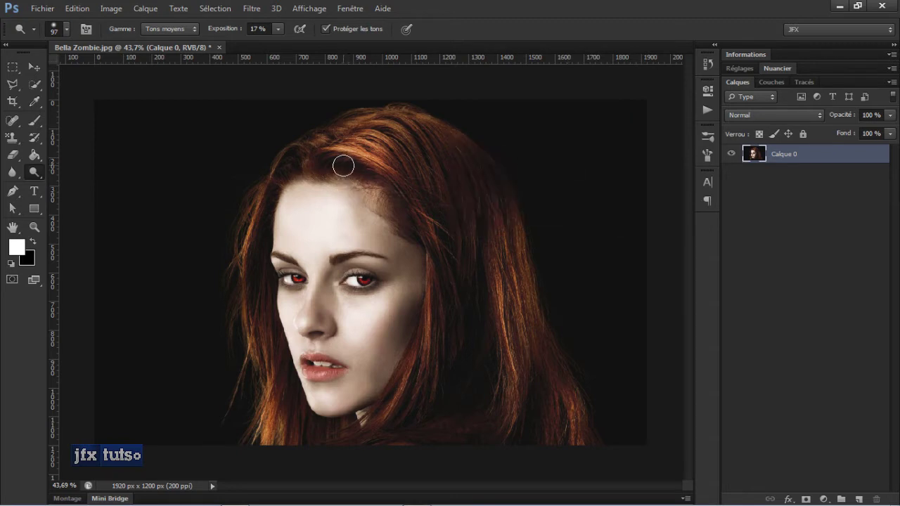
Open Save for Web and inspect the original preview, panning to the face and zooming out.
{"action": "key", "text": "v"}
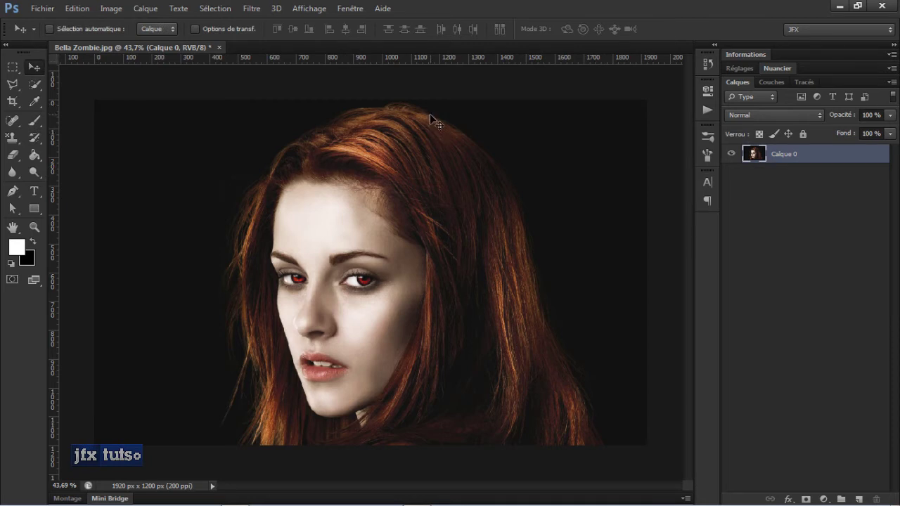
{"action": "left_click", "coordinate": [47, 10]}
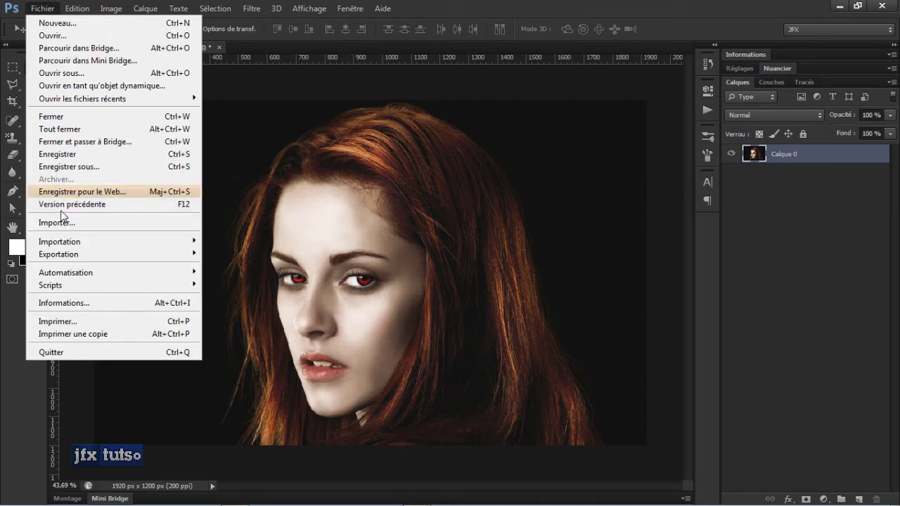
{"action": "left_click", "coordinate": [127, 194]}
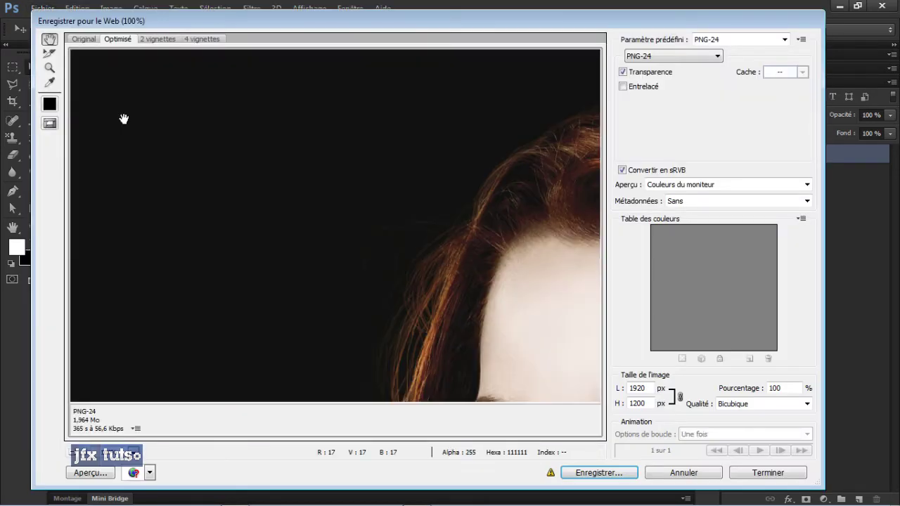
{"action": "left_click", "coordinate": [85, 40]}
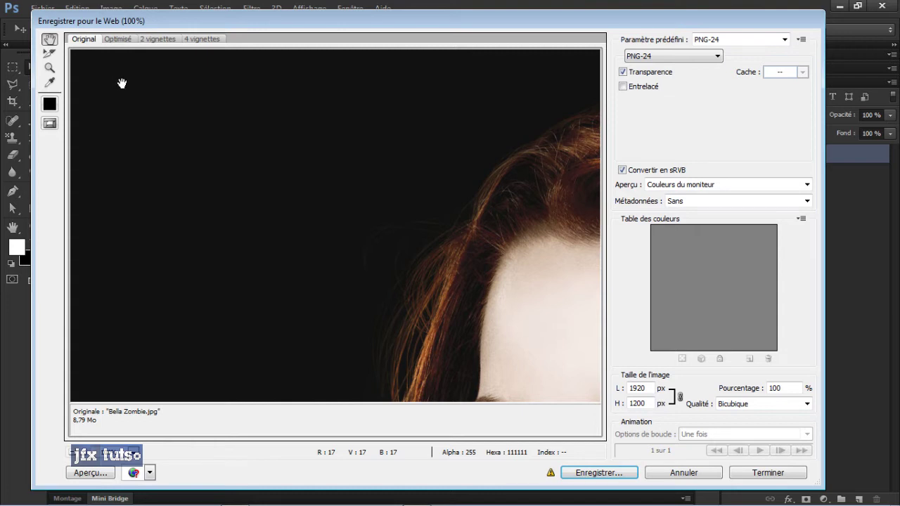
{"action": "left_click_drag", "start_coordinate": [380, 317], "coordinate": [207, 159]}
{"action": "scroll", "coordinate": [146, 264], "scroll_direction": "down", "scroll_amount": 5}
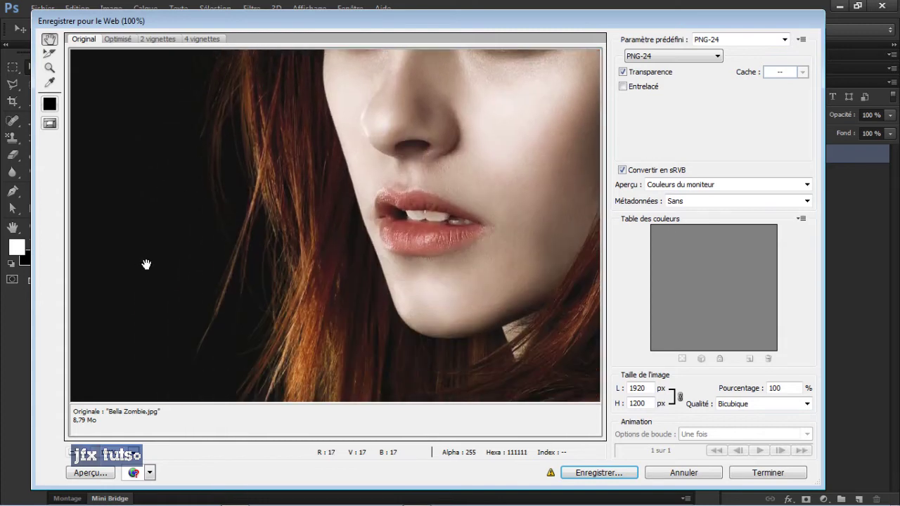
{"action": "left_click", "coordinate": [72, 451]}
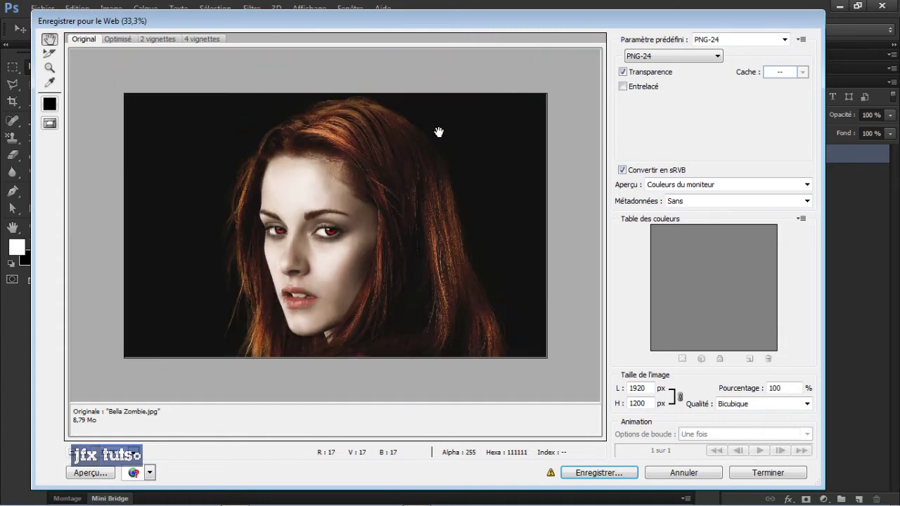
Compare original and PNG-24 versions in 2-Up view at 25%, centred on the face.
{"action": "left_click", "coordinate": [124, 40]}
{"action": "left_click", "coordinate": [163, 39]}
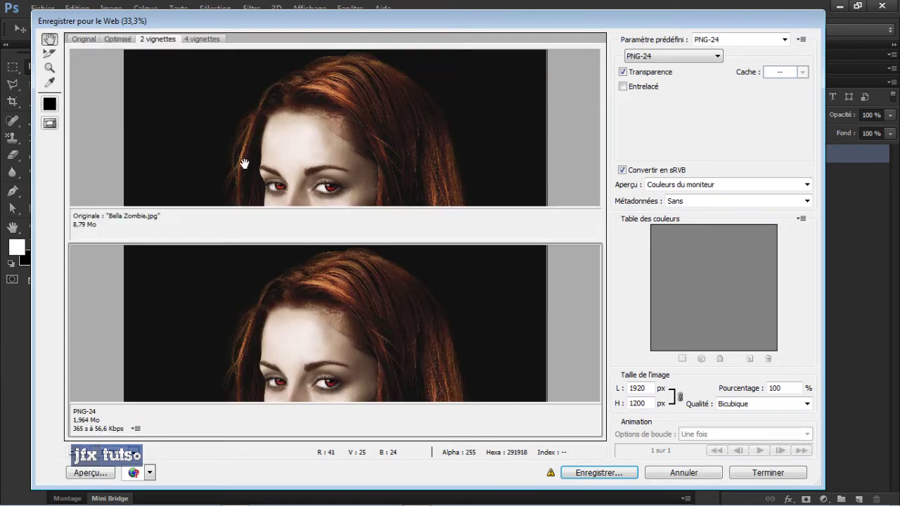
{"action": "key", "text": "ctrl+minus"}
{"action": "key", "text": "ctrl+minus"}
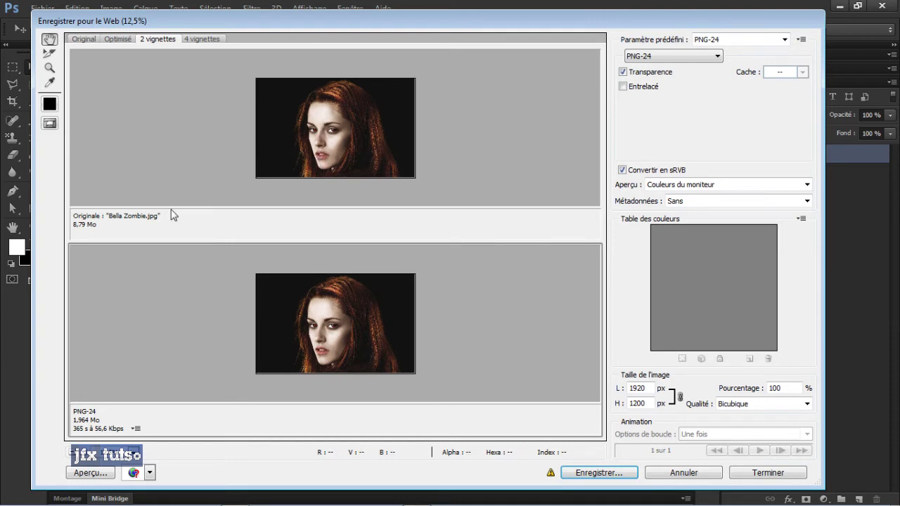
{"action": "key", "text": "ctrl+plus"}
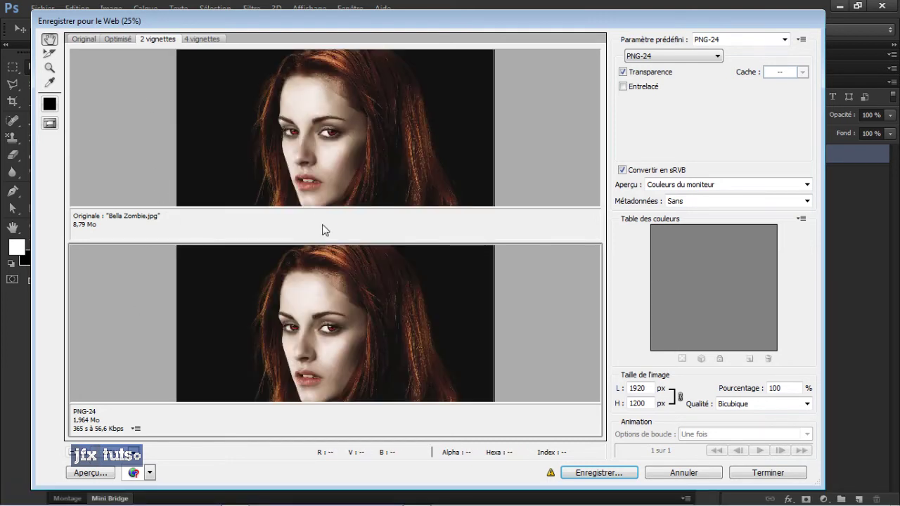
{"action": "mouse_move", "coordinate": [329, 196]}
{"action": "left_mouse_down"}
{"action": "mouse_move", "coordinate": [334, 169]}
{"action": "mouse_move", "coordinate": [330, 177]}
{"action": "left_mouse_up"}
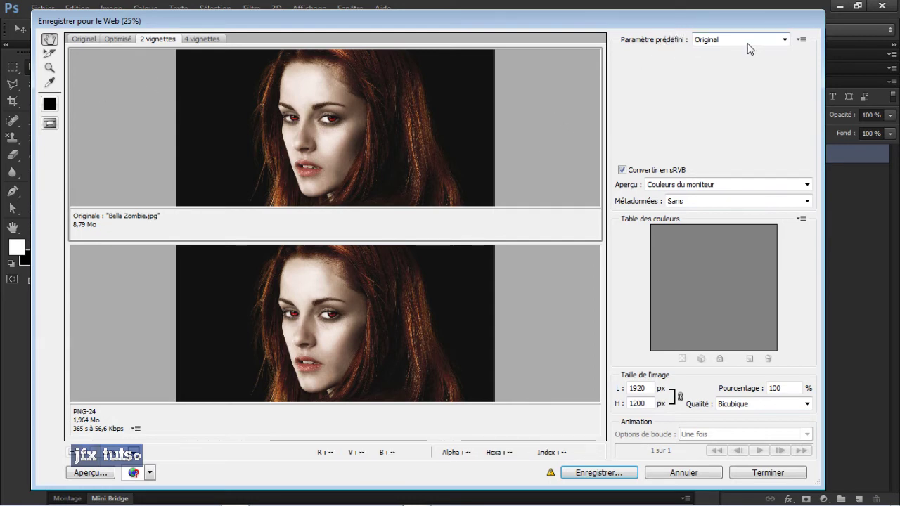
Switch the optimized preview to JPEG at Maximum quality.
{"action": "left_click", "coordinate": [429, 317]}
{"action": "left_click", "coordinate": [432, 126]}
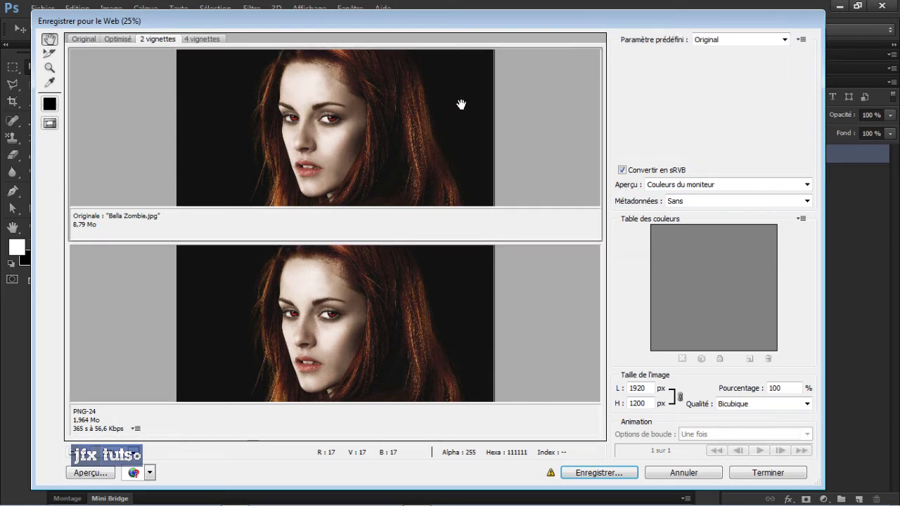
{"action": "left_click", "coordinate": [424, 317]}
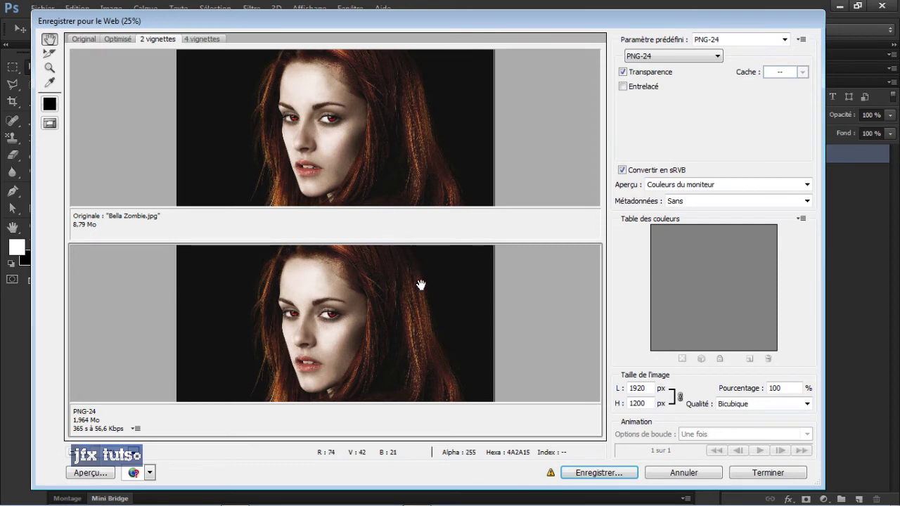
{"action": "left_click", "coordinate": [723, 59]}
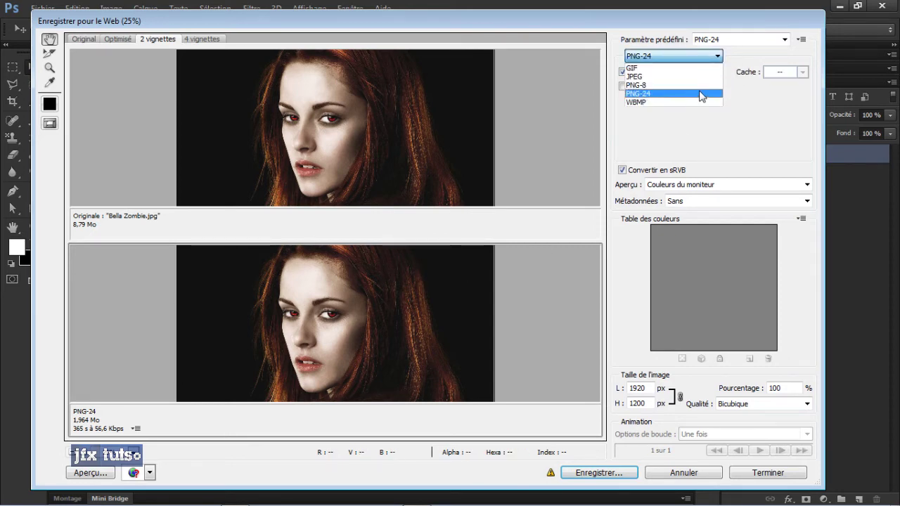
{"action": "left_click", "coordinate": [666, 77]}
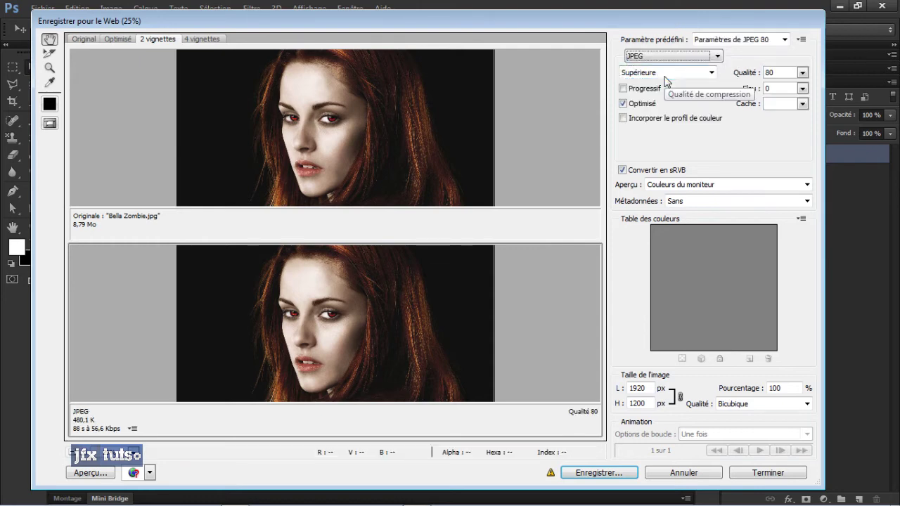
{"action": "left_click", "coordinate": [710, 73]}
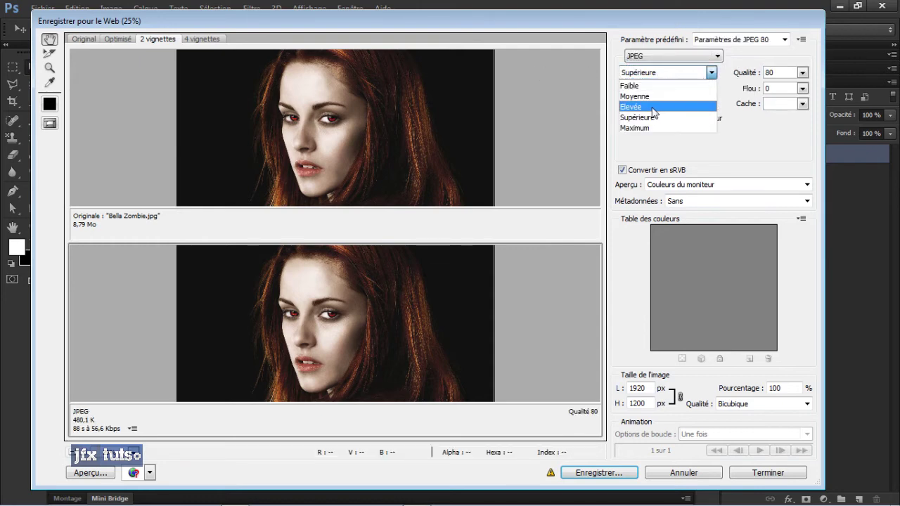
{"action": "left_click", "coordinate": [636, 128]}
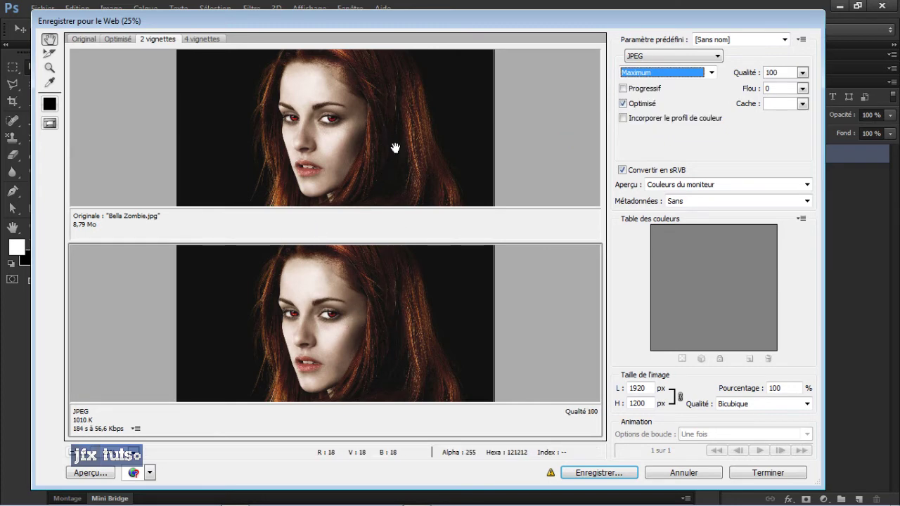
Try quality 51, Progressive and the low preset, then restore JPEG Maximum quality 100.
{"action": "left_click_drag", "start_coordinate": [745, 73], "coordinate": [714, 78]}
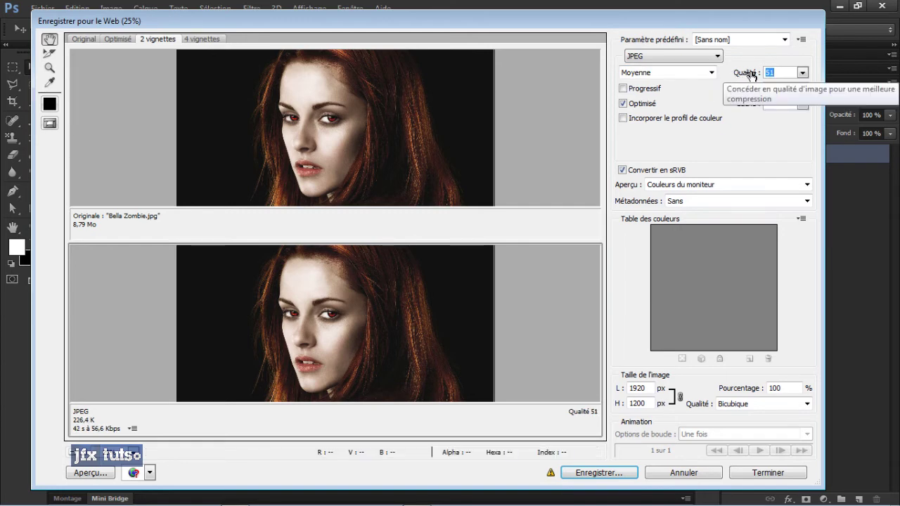
{"action": "left_click_drag", "start_coordinate": [716, 76], "coordinate": [801, 73]}
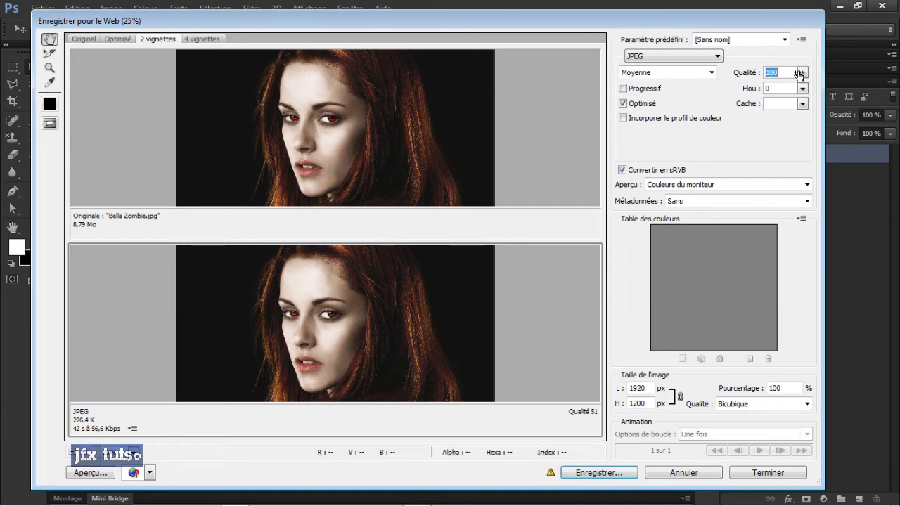
{"action": "left_click", "coordinate": [623, 89]}
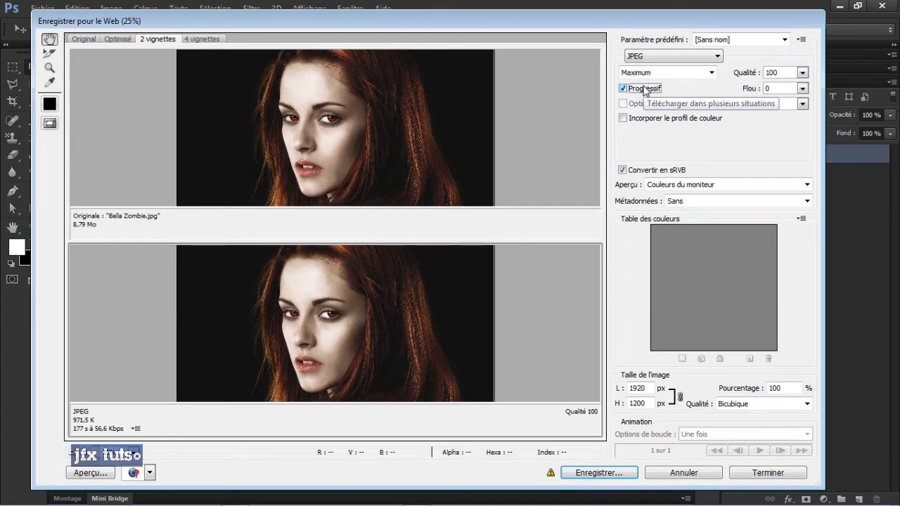
{"action": "left_click", "coordinate": [621, 88]}
{"action": "left_click", "coordinate": [651, 73]}
{"action": "left_click", "coordinate": [647, 85]}
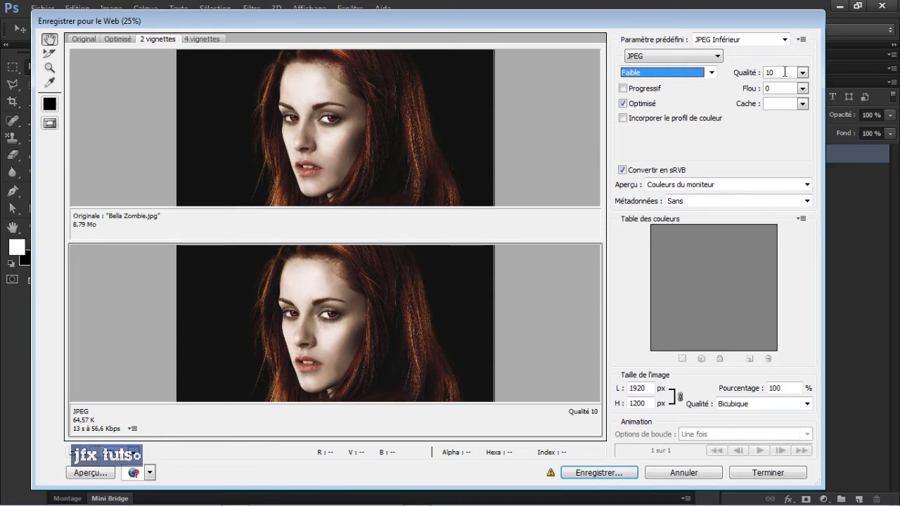
{"action": "left_click", "coordinate": [712, 72]}
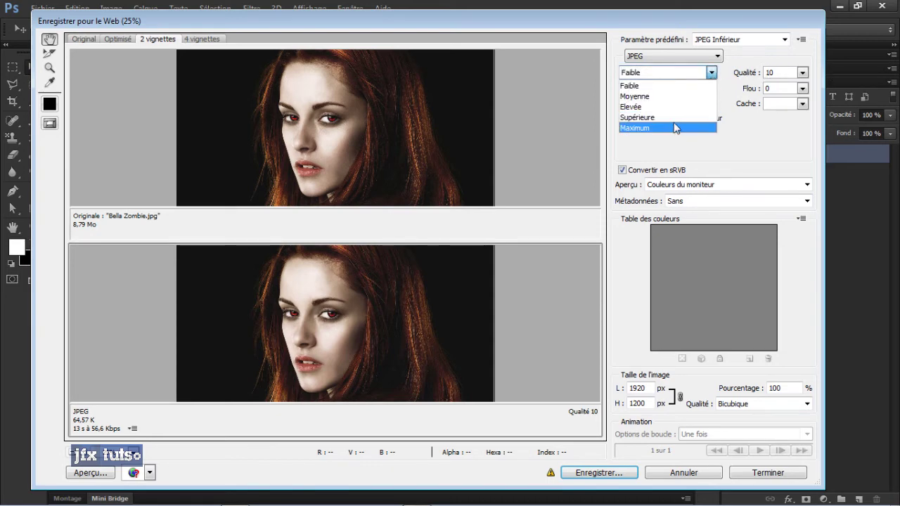
{"action": "left_click", "coordinate": [676, 125]}
{"action": "left_click", "coordinate": [685, 57]}
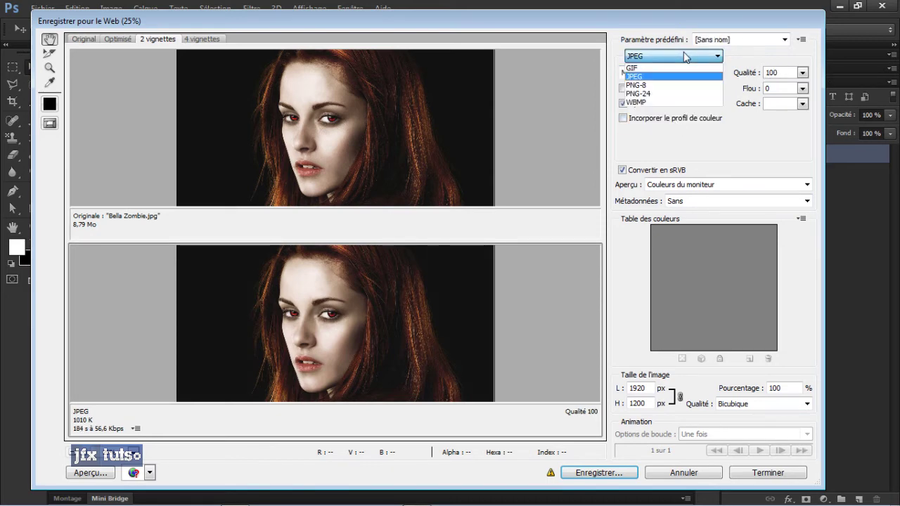
Try PNG-8 with a 16-colour palette, then revert the export format to PNG-24.
{"action": "left_click", "coordinate": [644, 84]}
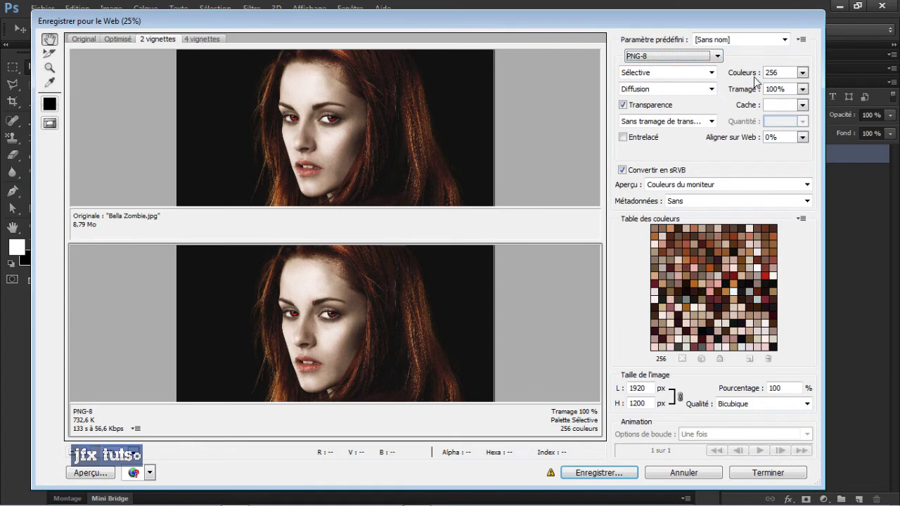
{"action": "left_click", "coordinate": [802, 72]}
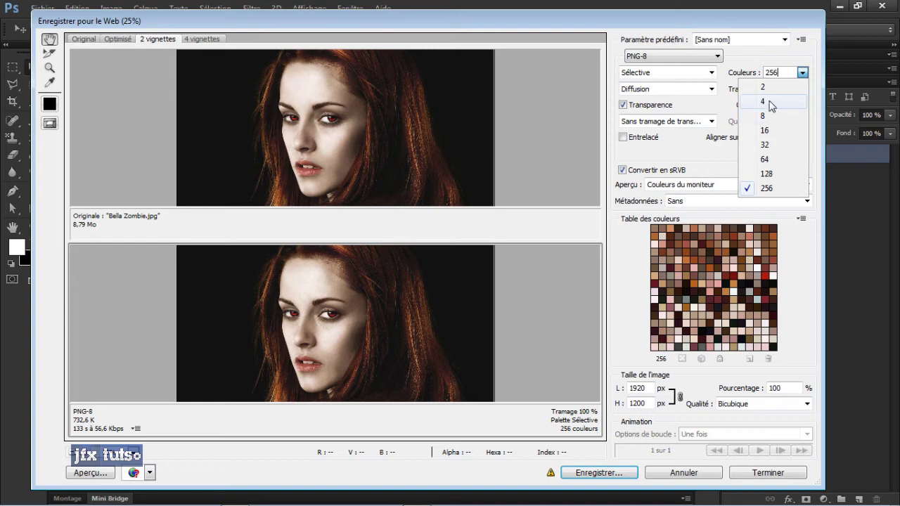
{"action": "left_click", "coordinate": [766, 131]}
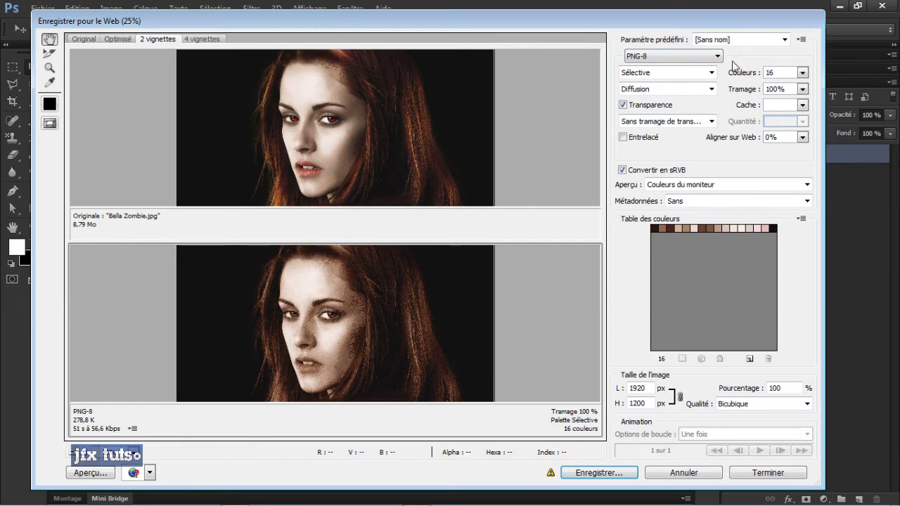
{"action": "left_click", "coordinate": [672, 59]}
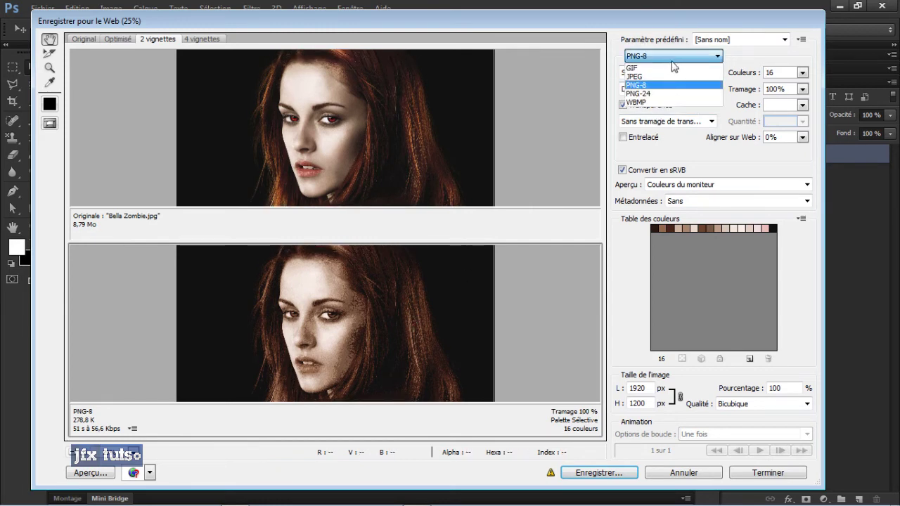
{"action": "left_click", "coordinate": [666, 95]}
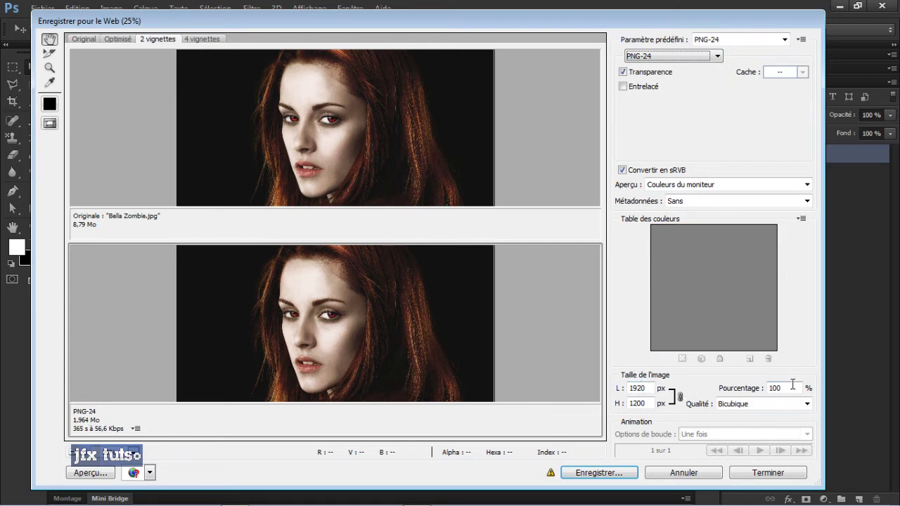
Resize the export to 50 percent (960 × 600 px), keeping Bicubique resampling.
{"action": "double_click", "coordinate": [648, 388]}
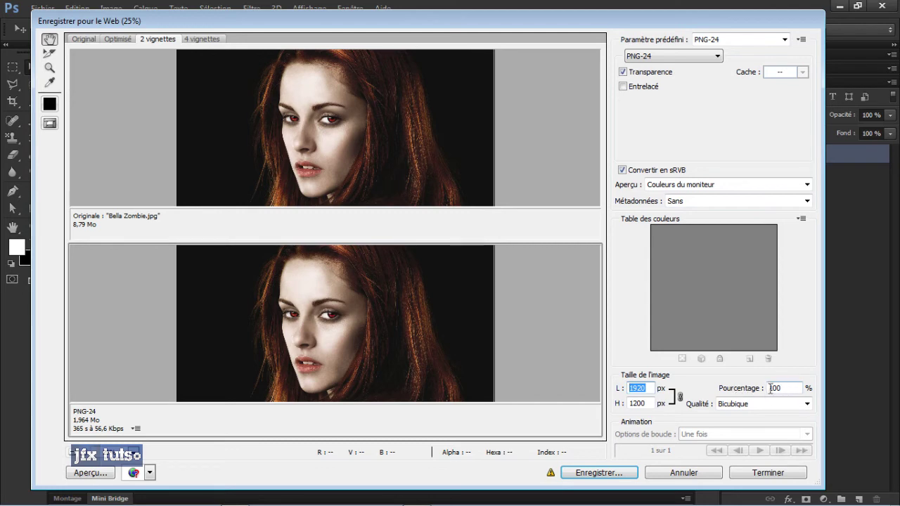
{"action": "double_click", "coordinate": [786, 389]}
{"action": "type", "text": "50"}
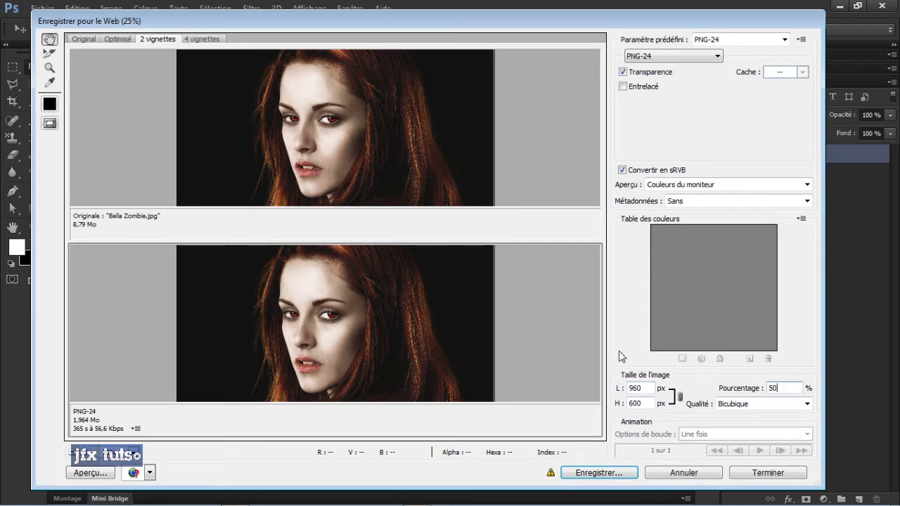
{"action": "left_click", "coordinate": [757, 405]}
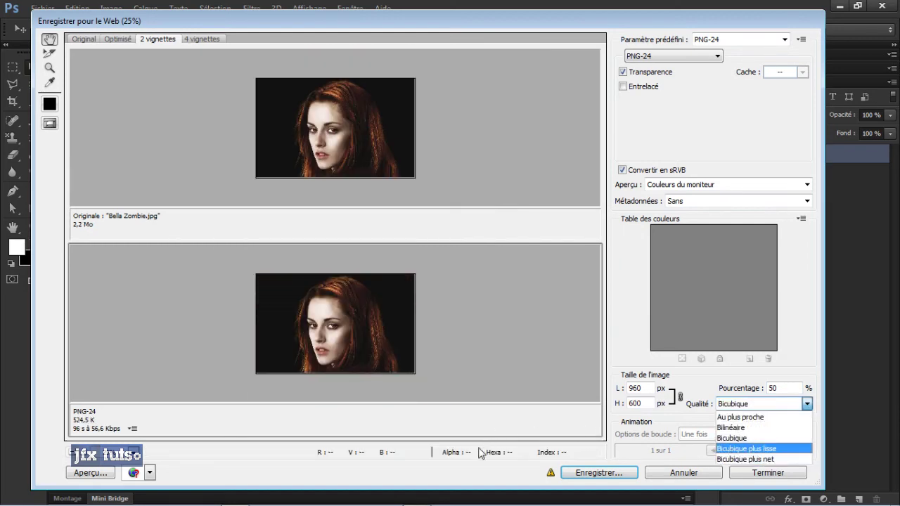
{"action": "left_click", "coordinate": [450, 475]}
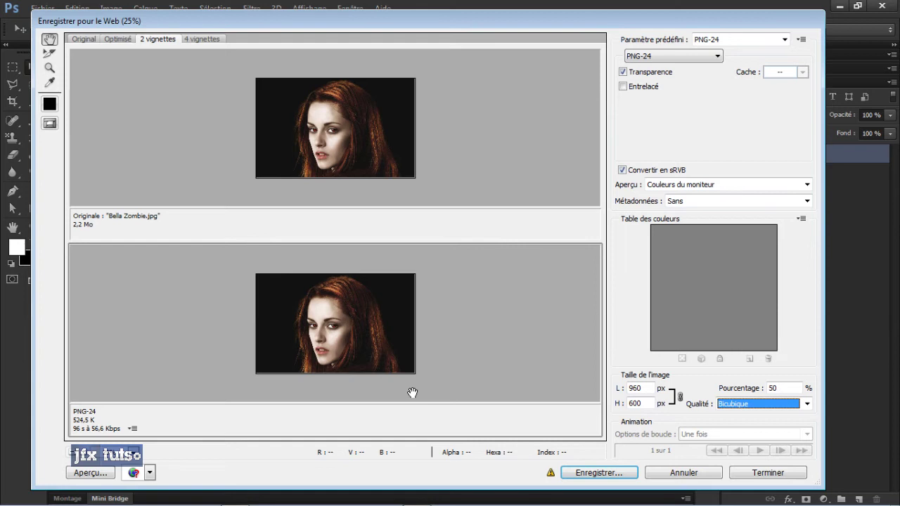
Cancel Save for Web and the Save As dialog, returning to the portrait.
{"action": "left_click", "coordinate": [681, 473]}
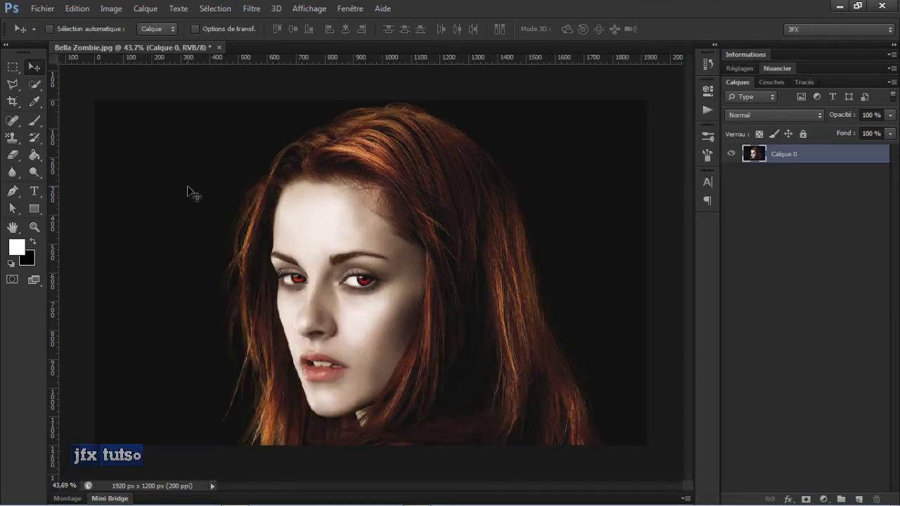
{"action": "key", "text": "ctrl+shift+s"}
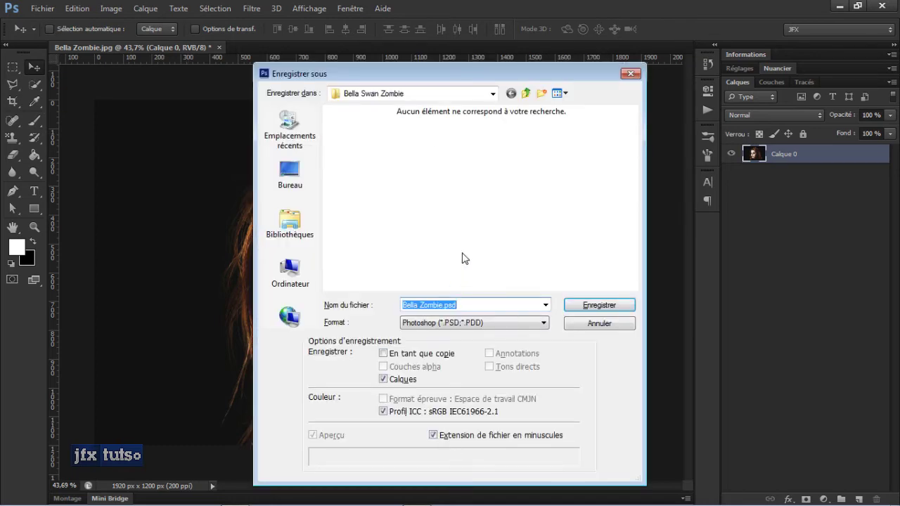
{"action": "left_click", "coordinate": [603, 325]}
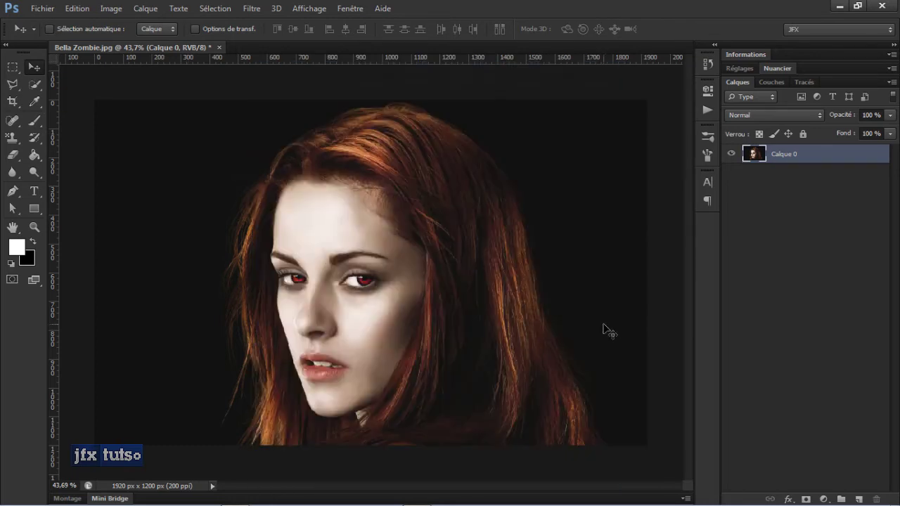
{"action": "left_click", "coordinate": [38, 9]}
Create a new white 1280 × 720 px document at 200 ppi with Ctrl+N.
{"action": "key", "text": "ctrl+n"}
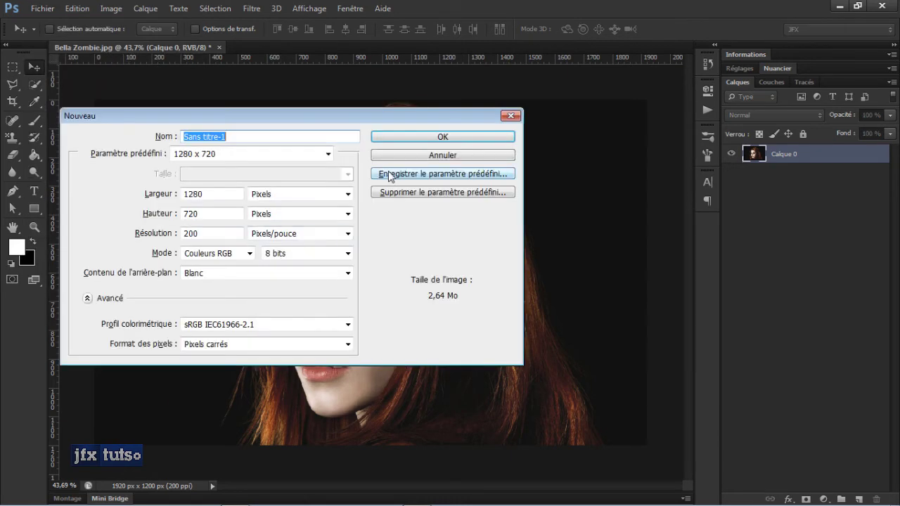
{"action": "key", "text": "Return"}
{"action": "key", "text": "o"}
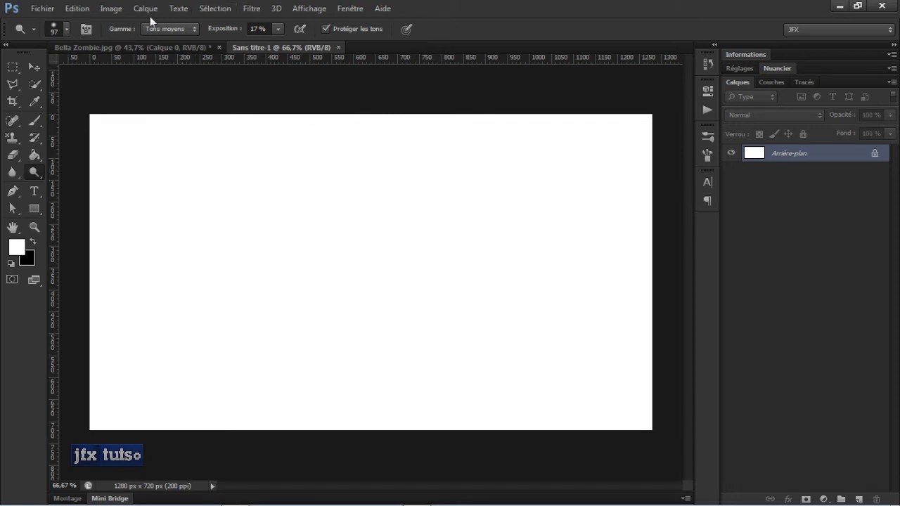
Switch to the Pen tool and set its drawing mode to Forme (shape).
{"action": "key", "text": "p"}
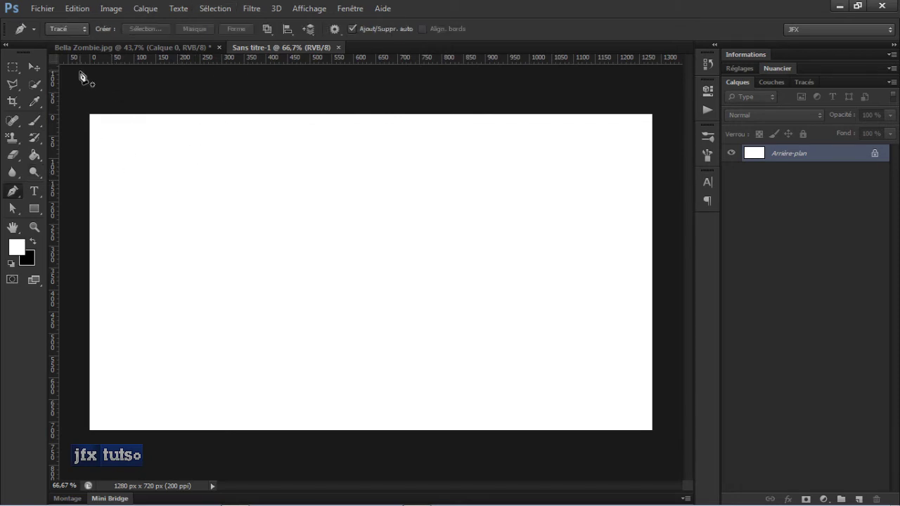
{"action": "left_click", "coordinate": [67, 29]}
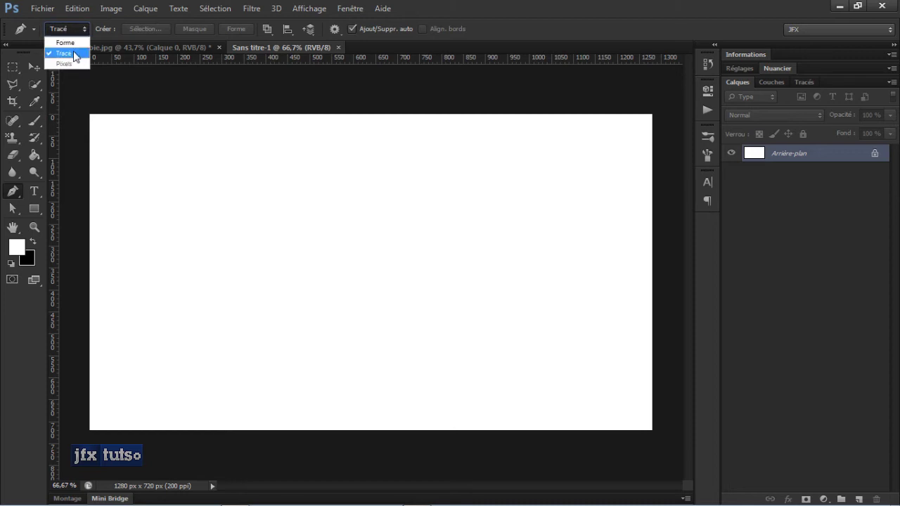
{"action": "left_click", "coordinate": [75, 54]}
{"action": "left_click", "coordinate": [67, 28]}
{"action": "left_click", "coordinate": [71, 43]}
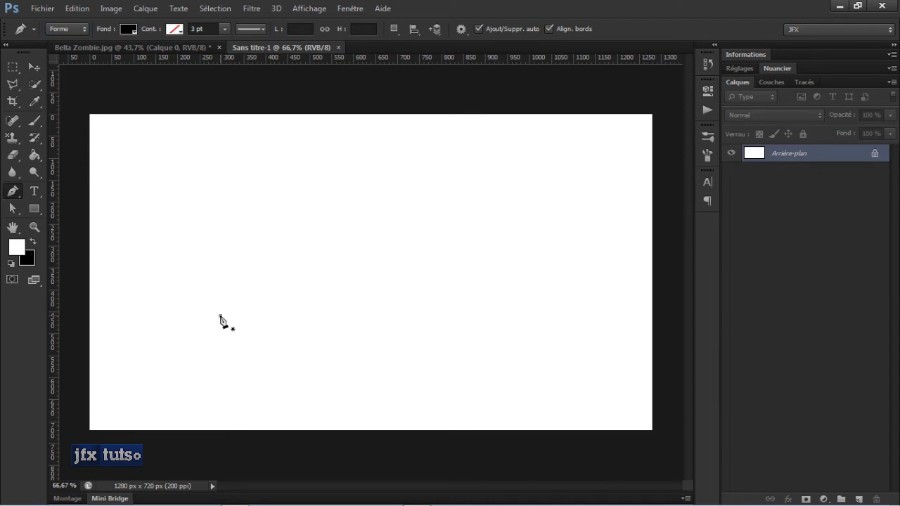
Draw a closed five-anchor curved black blob, then select the Arrière-plan layer.
{"action": "left_click_drag", "start_coordinate": [220, 317], "coordinate": [220, 290]}
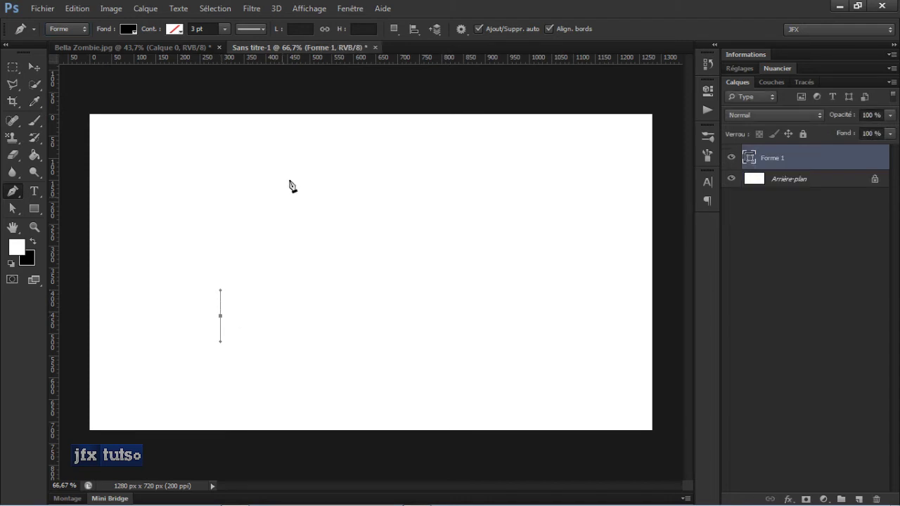
{"action": "mouse_move", "coordinate": [308, 227]}
{"action": "left_mouse_down"}
{"action": "mouse_move", "coordinate": [355, 174]}
{"action": "mouse_move", "coordinate": [362, 151]}
{"action": "left_mouse_up"}
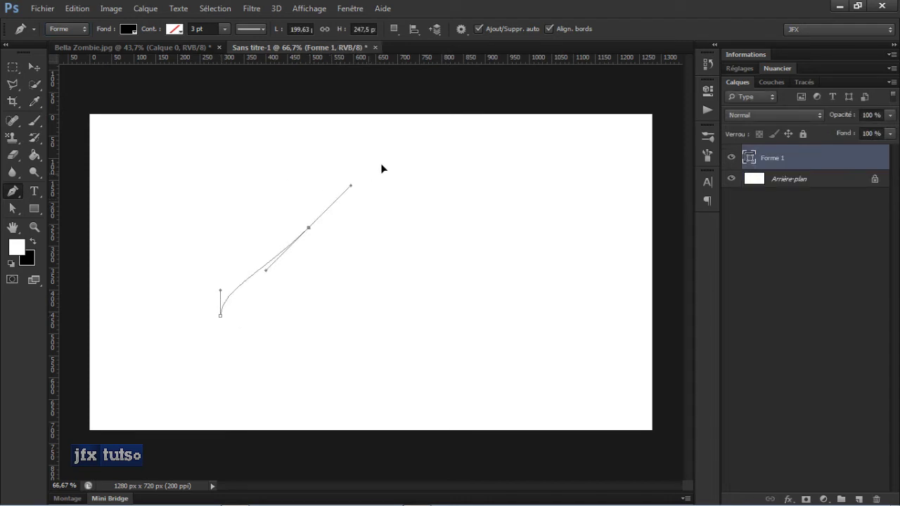
{"action": "mouse_move", "coordinate": [444, 267]}
{"action": "left_mouse_down"}
{"action": "mouse_move", "coordinate": [513, 315]}
{"action": "mouse_move", "coordinate": [529, 310]}
{"action": "left_mouse_up"}
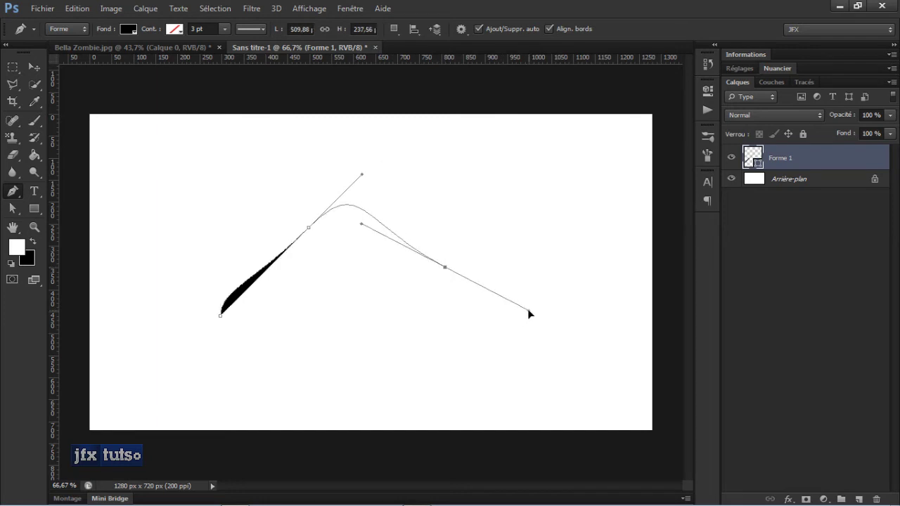
{"action": "left_click_drag", "start_coordinate": [391, 371], "coordinate": [309, 369]}
{"action": "mouse_move", "coordinate": [216, 371]}
{"action": "left_mouse_down"}
{"action": "mouse_move", "coordinate": [187, 380]}
{"action": "mouse_move", "coordinate": [173, 328]}
{"action": "mouse_move", "coordinate": [232, 331]}
{"action": "left_mouse_up"}
{"action": "scroll", "coordinate": [303, 260], "scroll_direction": "down", "scroll_amount": 1}
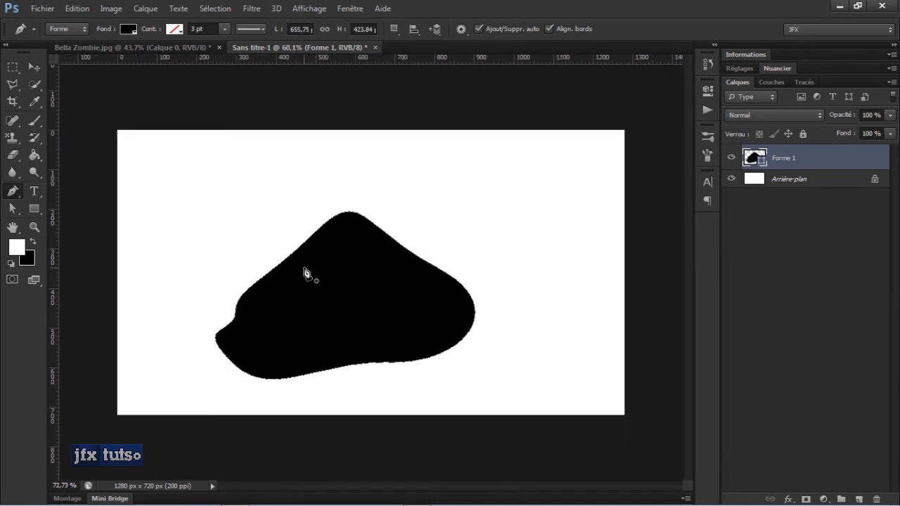
{"action": "scroll", "coordinate": [305, 274], "scroll_direction": "up", "scroll_amount": 2}
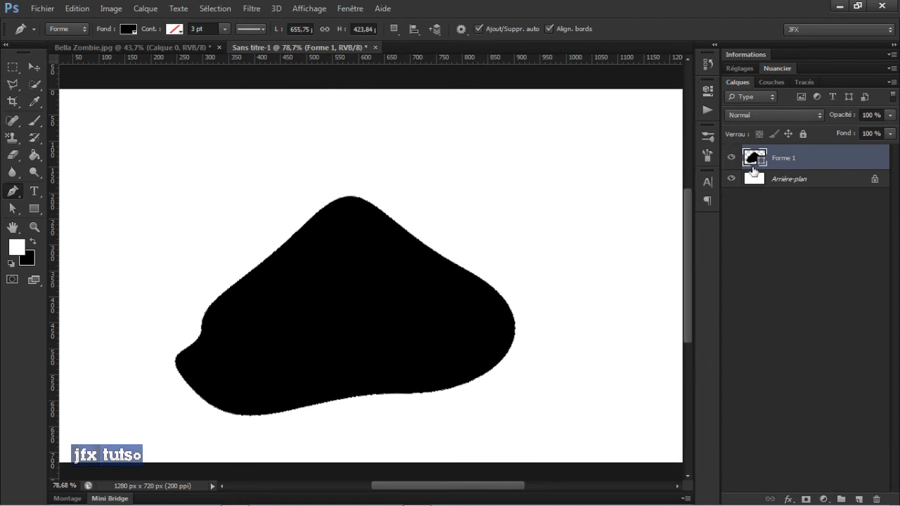
{"action": "left_click", "coordinate": [824, 183]}
Delete the white Arrière-plan background layer and switch to the Move tool.
{"action": "key", "text": "Delete"}
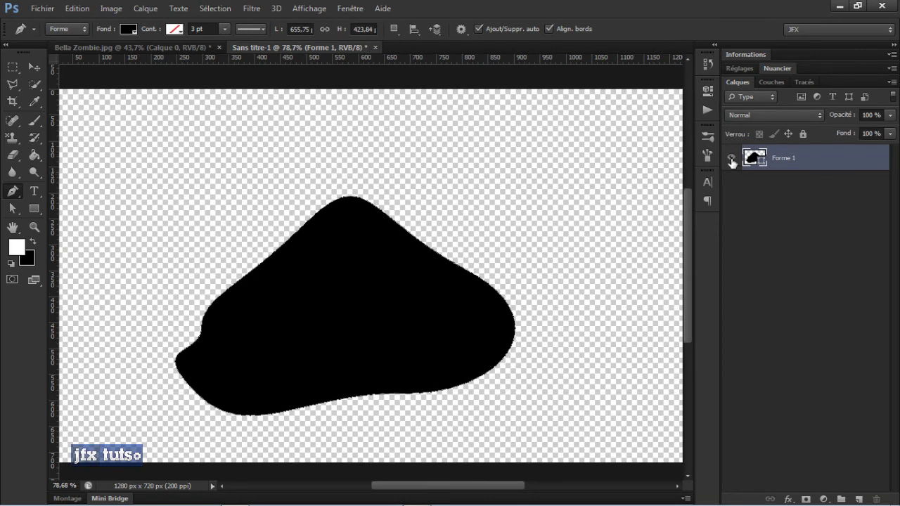
{"action": "key", "text": "v"}
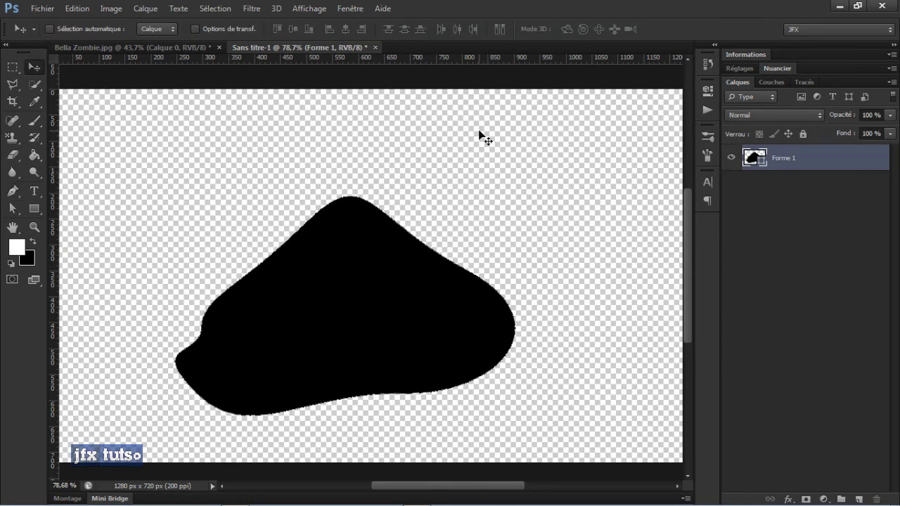
{"action": "left_click", "coordinate": [42, 9]}
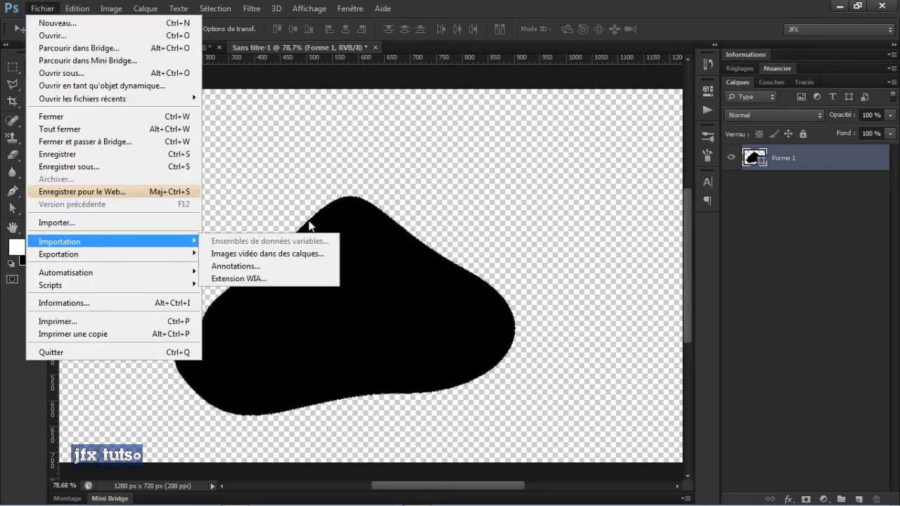
{"action": "left_click", "coordinate": [394, 204]}
Inspect the shape's path in Tracés and select the Tracé de travail work path.
{"action": "left_click", "coordinate": [803, 83]}
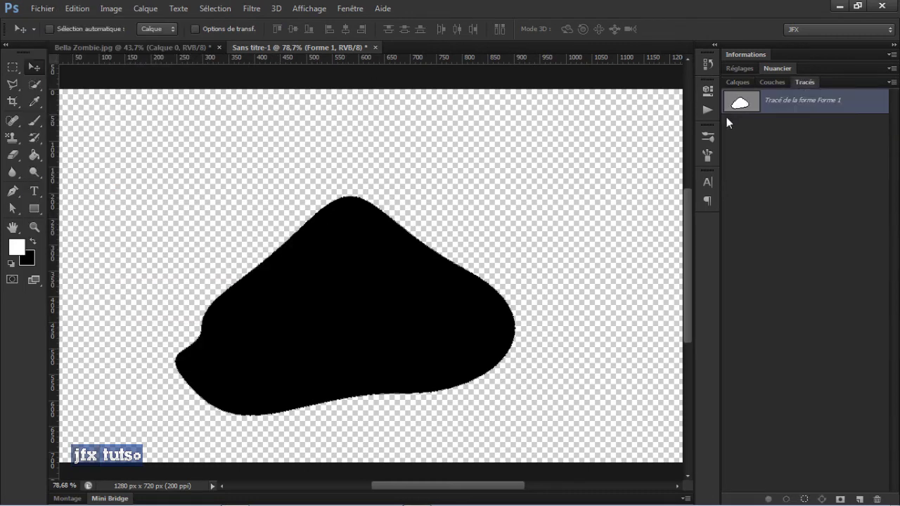
{"action": "right_click", "coordinate": [753, 106]}
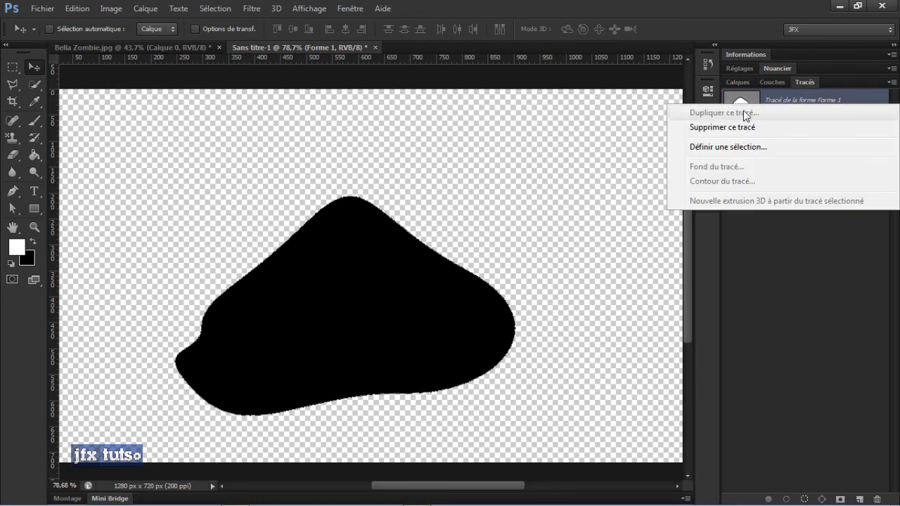
{"action": "left_click", "coordinate": [420, 347]}
{"action": "right_click", "coordinate": [412, 329]}
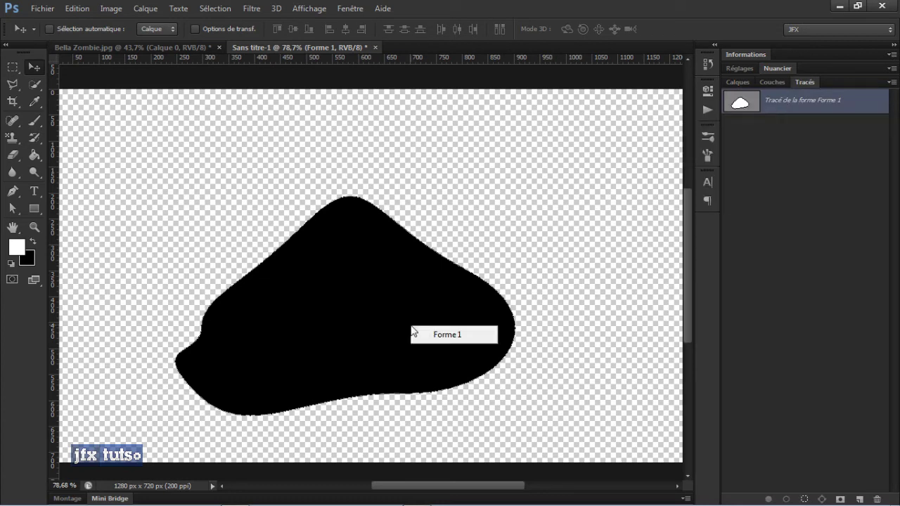
{"action": "left_click", "coordinate": [458, 275]}
{"action": "key", "text": "p"}
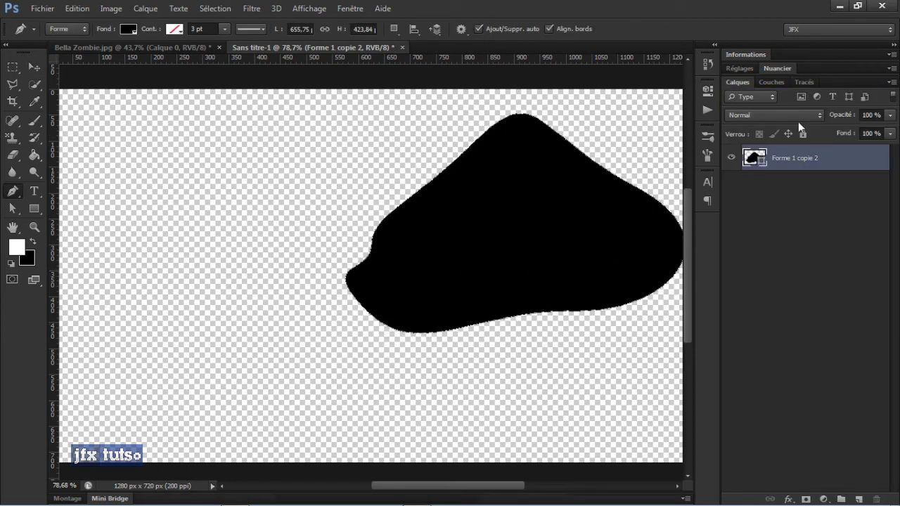
{"action": "left_click", "coordinate": [804, 82]}
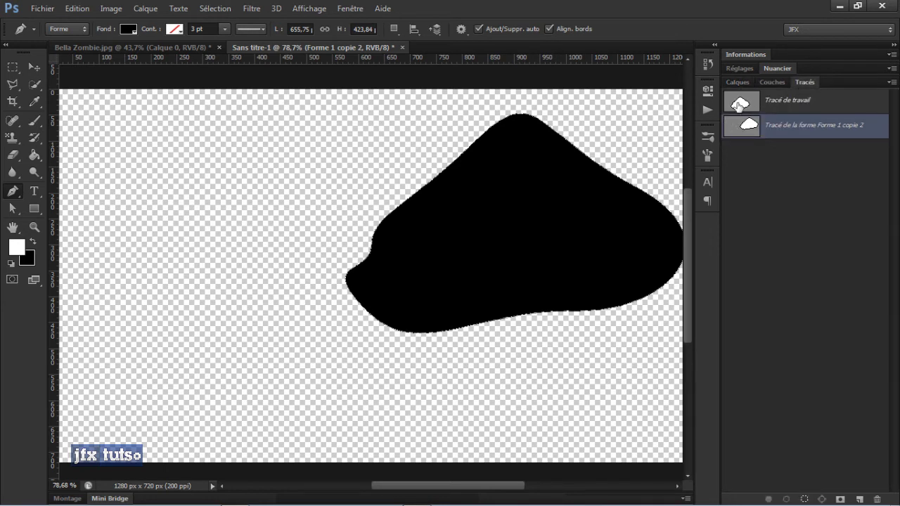
{"action": "left_click", "coordinate": [738, 105]}
{"action": "left_click", "coordinate": [741, 134]}
{"action": "left_click", "coordinate": [42, 8]}
{"action": "mouse_move", "coordinate": [58, 254]}
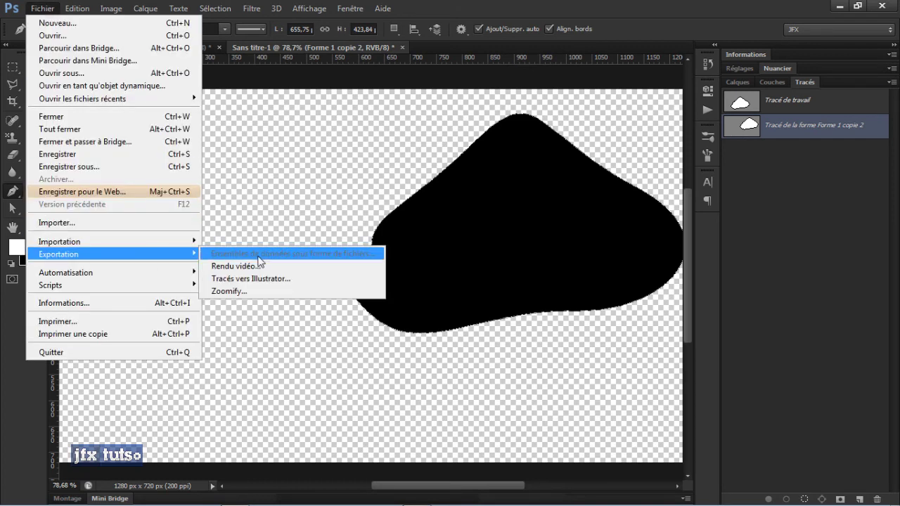
{"action": "left_click", "coordinate": [296, 279]}
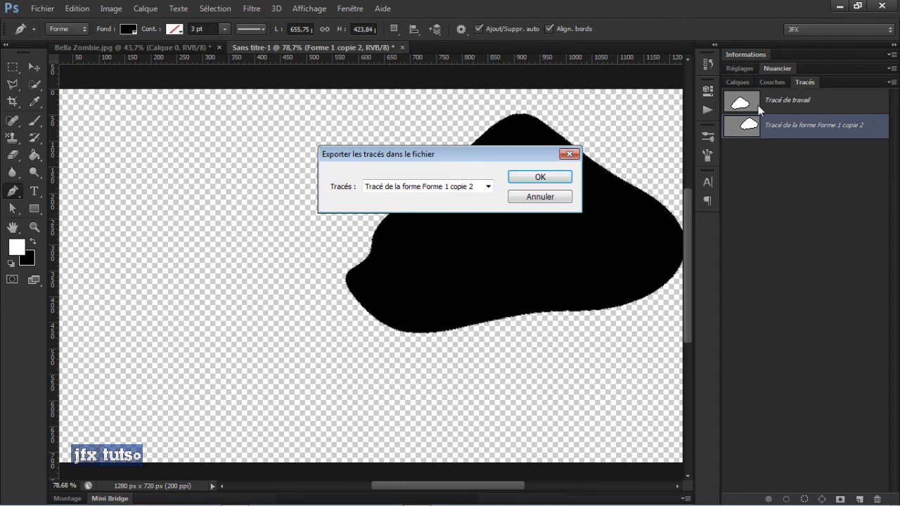
{"action": "left_click", "coordinate": [538, 198]}
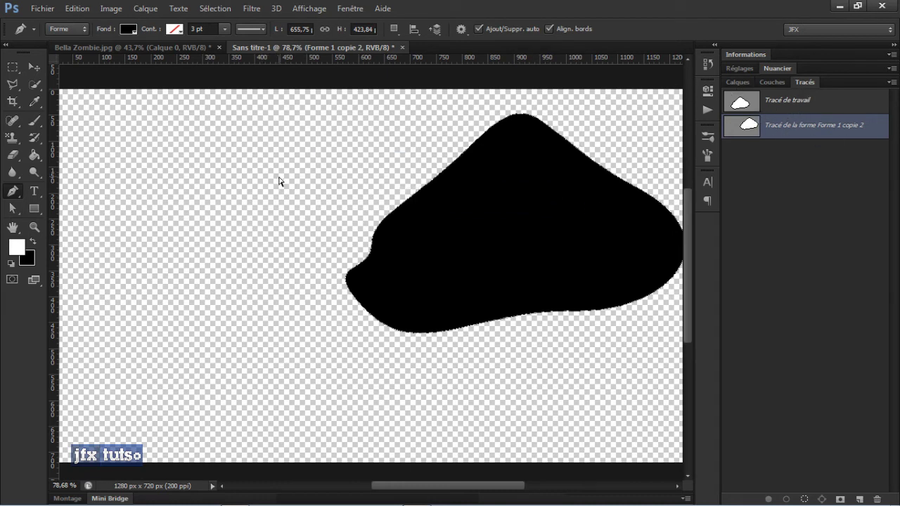
{"action": "left_click", "coordinate": [792, 104]}
Delete the paths, add empty layer Calque 1, and delete layer Forme 1 copie 2.
{"action": "key", "text": "Delete"}
{"action": "key", "text": "Delete"}
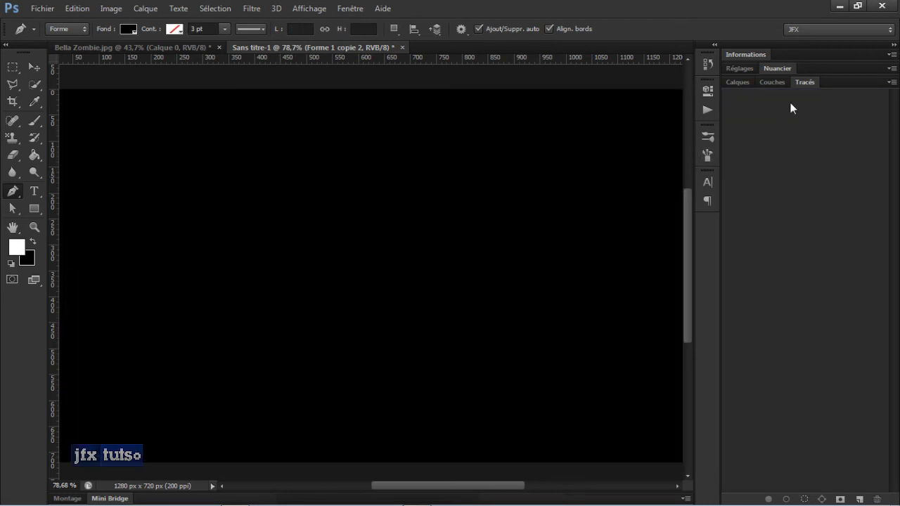
{"action": "left_click", "coordinate": [739, 83]}
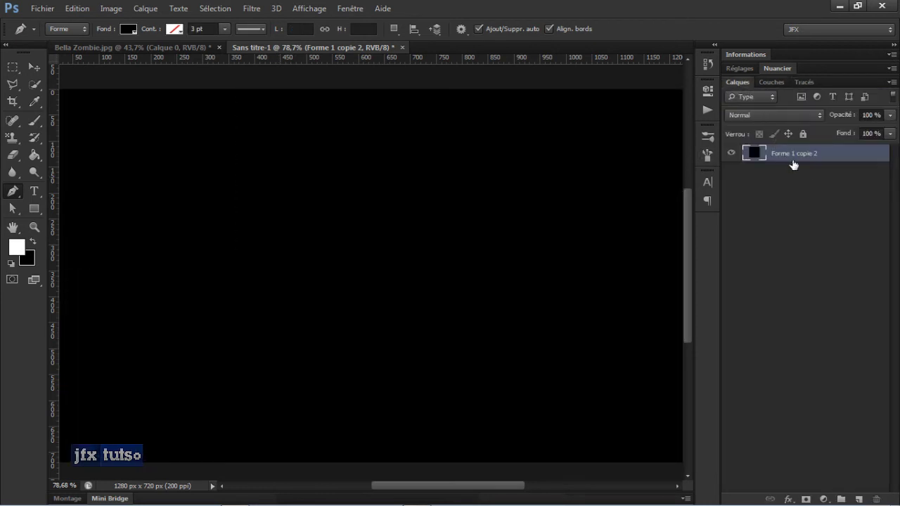
{"action": "left_click", "coordinate": [859, 498]}
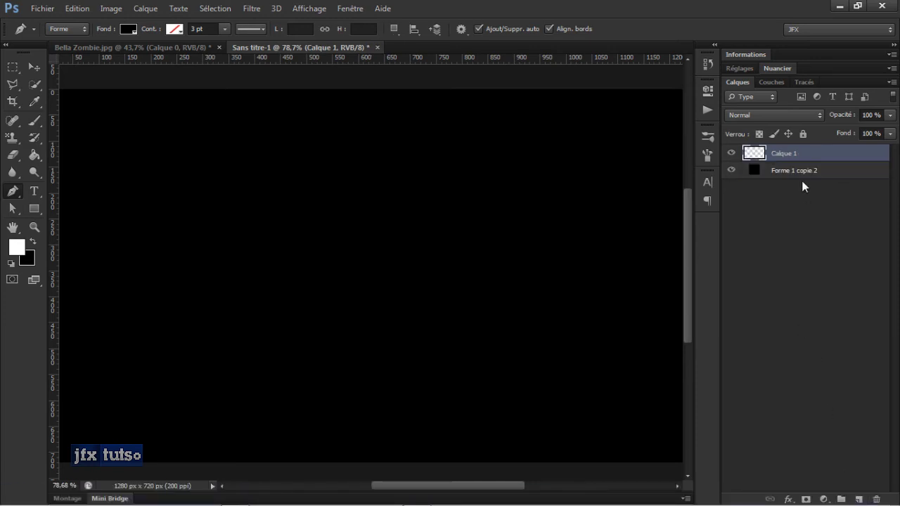
{"action": "left_click", "coordinate": [802, 175]}
{"action": "key", "text": "Delete"}
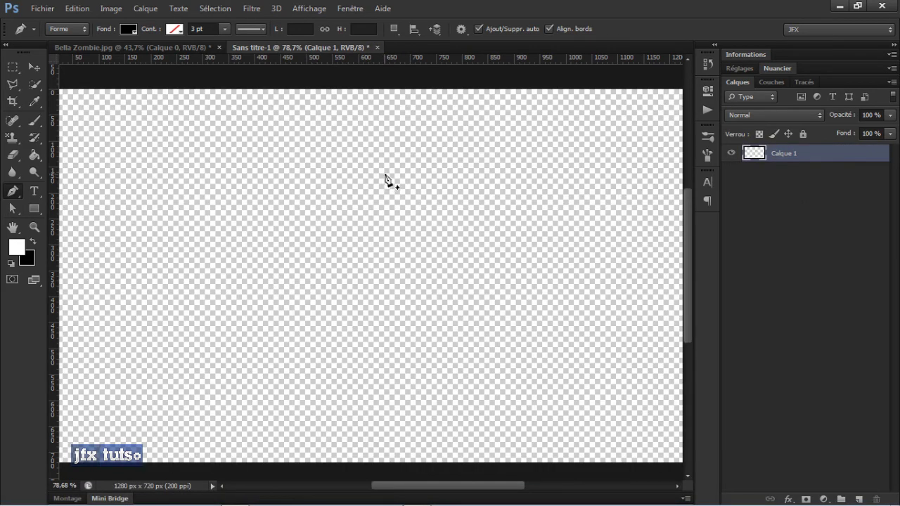
{"action": "key", "text": "t"}
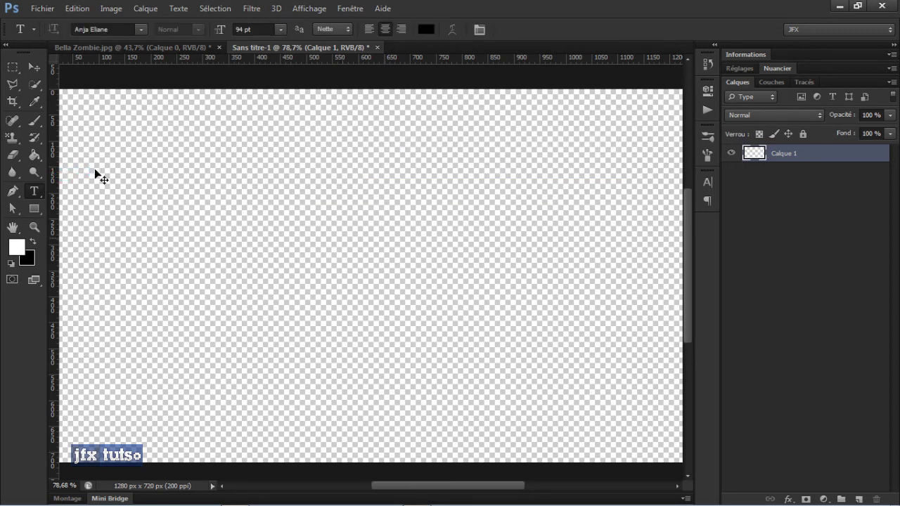
Set the font to Anja Eliane and place a text insertion point on the canvas.
{"action": "key", "text": "p"}
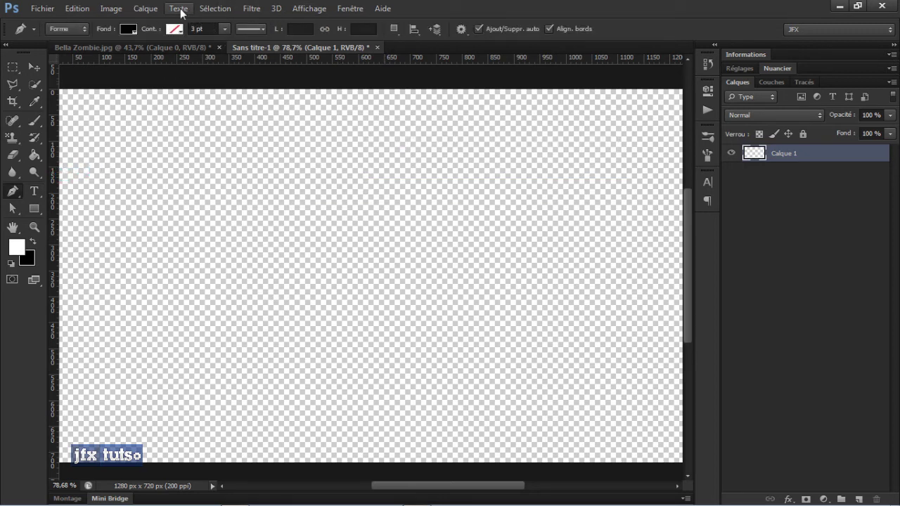
{"action": "left_click", "coordinate": [707, 180]}
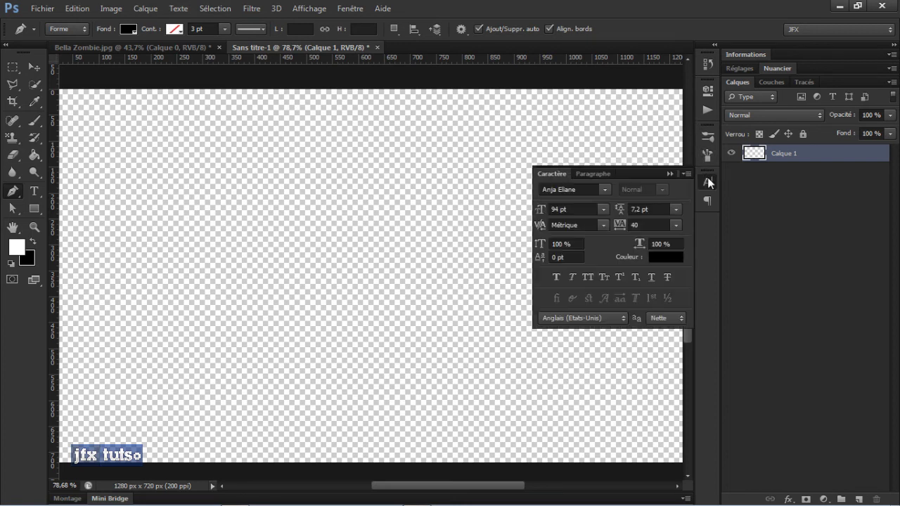
{"action": "left_click", "coordinate": [605, 189]}
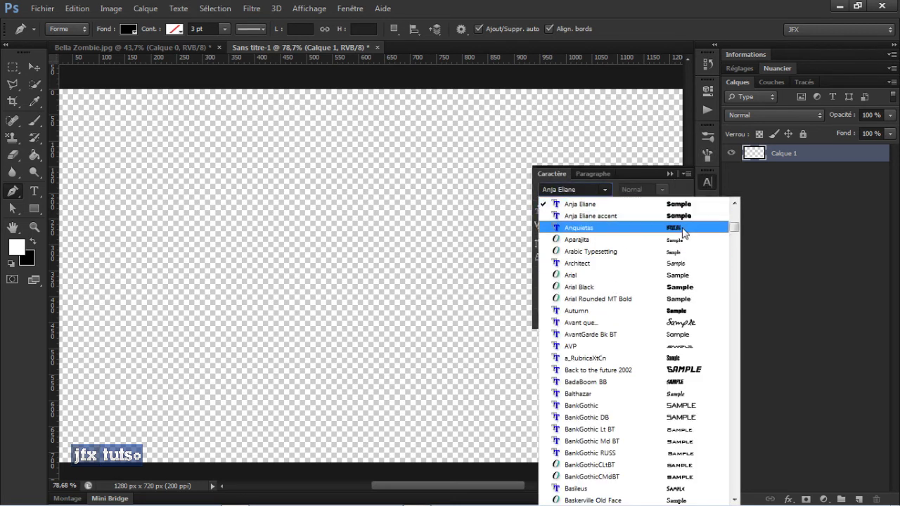
{"action": "left_click", "coordinate": [591, 204]}
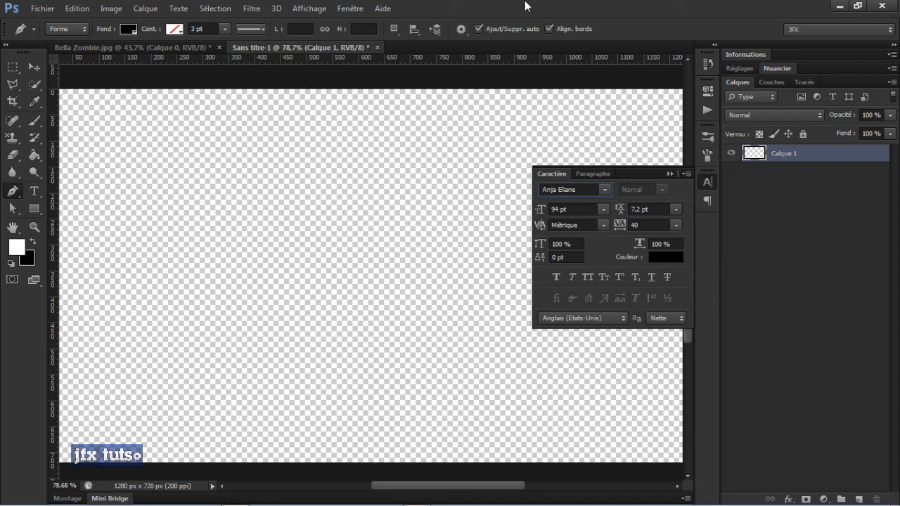
{"action": "left_click", "coordinate": [479, 29]}
{"action": "key", "text": "t"}
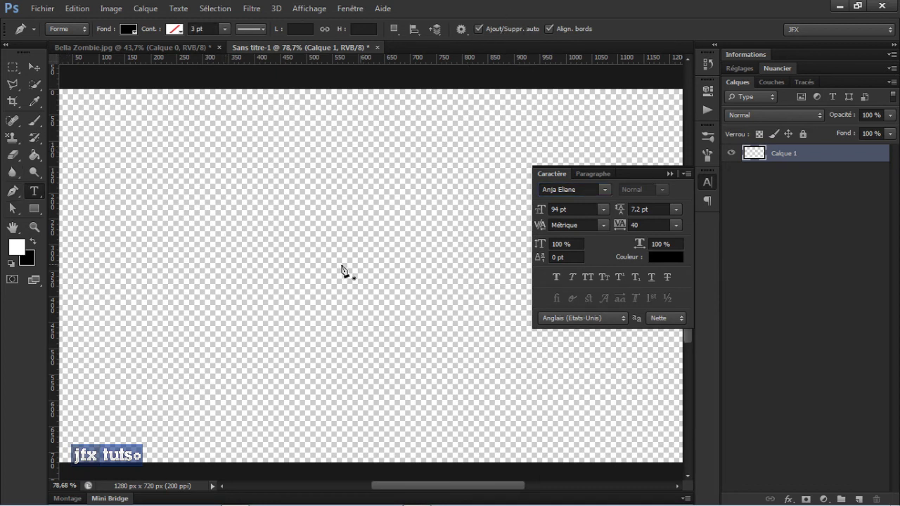
{"action": "left_click", "coordinate": [288, 224]}
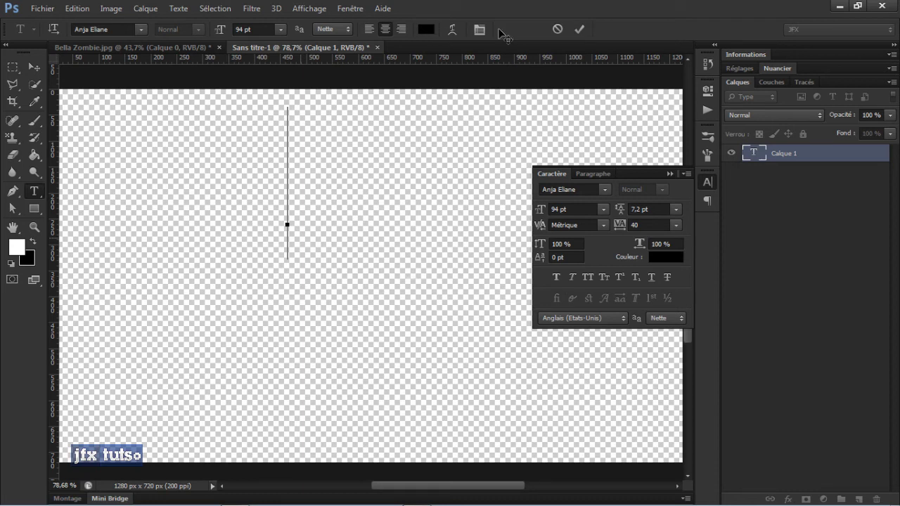
Type 'test', commit it, and move it toward the canvas centre.
{"action": "type", "text": "test"}
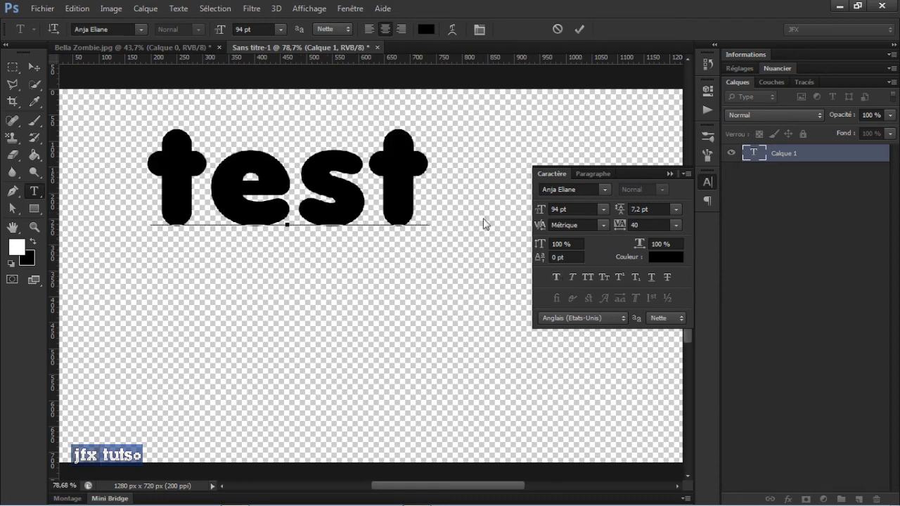
{"action": "left_click", "coordinate": [36, 68]}
{"action": "left_click_drag", "start_coordinate": [309, 207], "coordinate": [378, 292]}
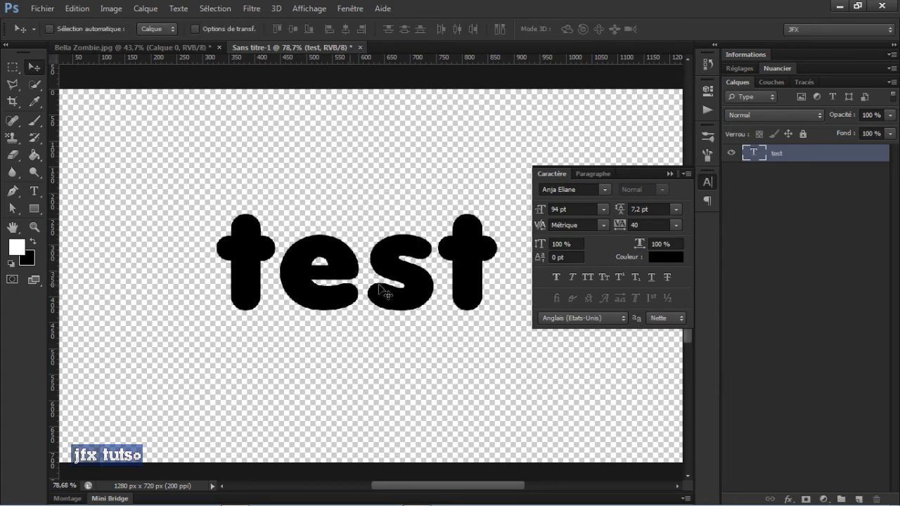
{"action": "left_click", "coordinate": [568, 279]}
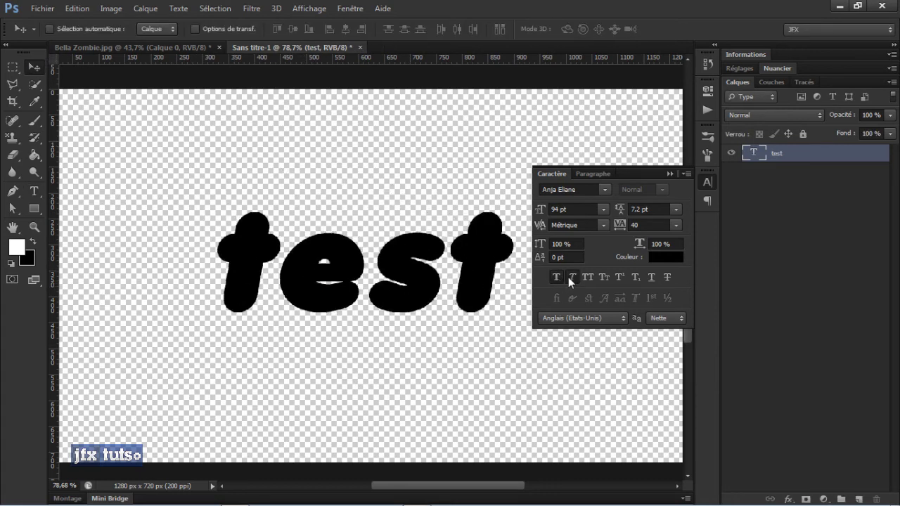
{"action": "left_click", "coordinate": [568, 277]}
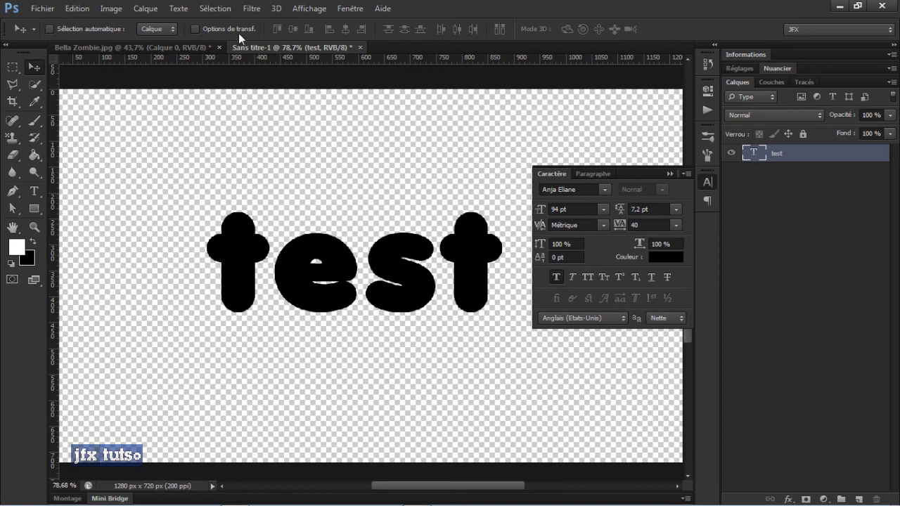
Attempt Créer un tracé de travail, dismiss the faux bold error, and set Arial Regular.
{"action": "left_click", "coordinate": [184, 13]}
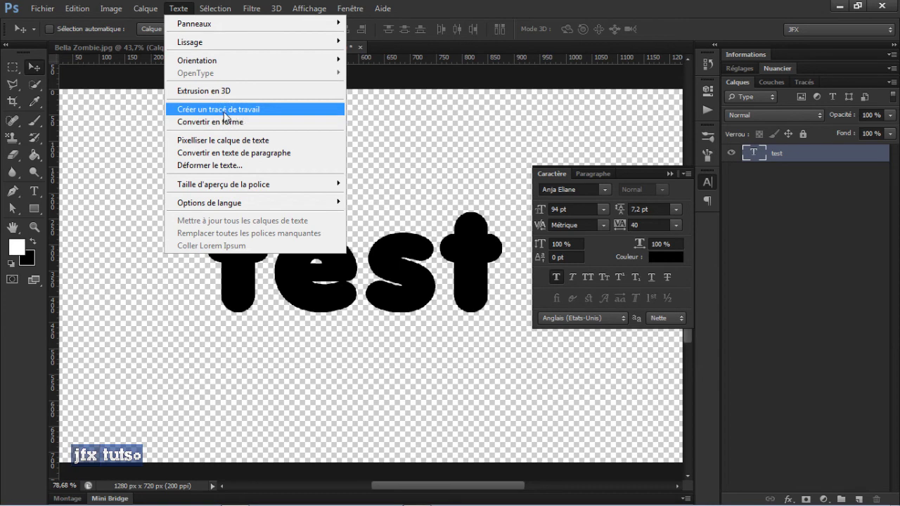
{"action": "left_click", "coordinate": [225, 116]}
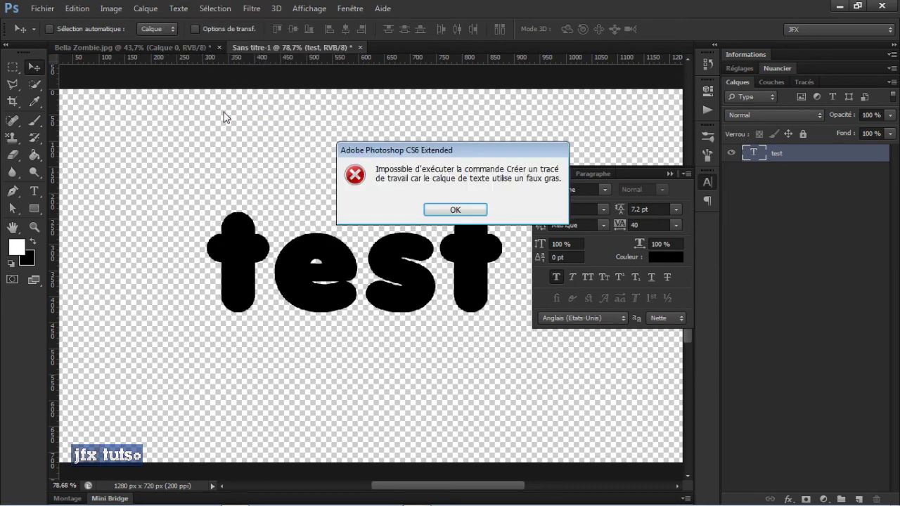
{"action": "left_click", "coordinate": [456, 210]}
{"action": "left_click", "coordinate": [603, 189]}
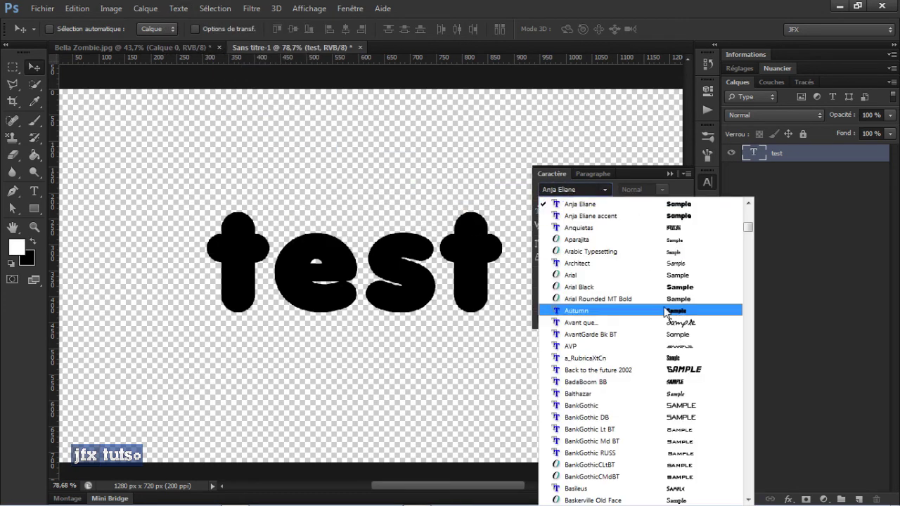
{"action": "left_click_drag", "start_coordinate": [748, 227], "coordinate": [749, 216]}
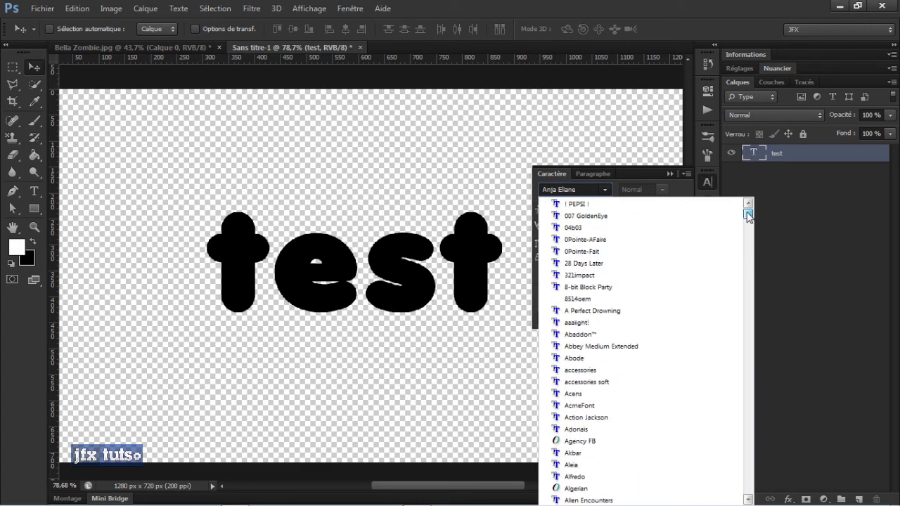
{"action": "type", "text": "Ar"}
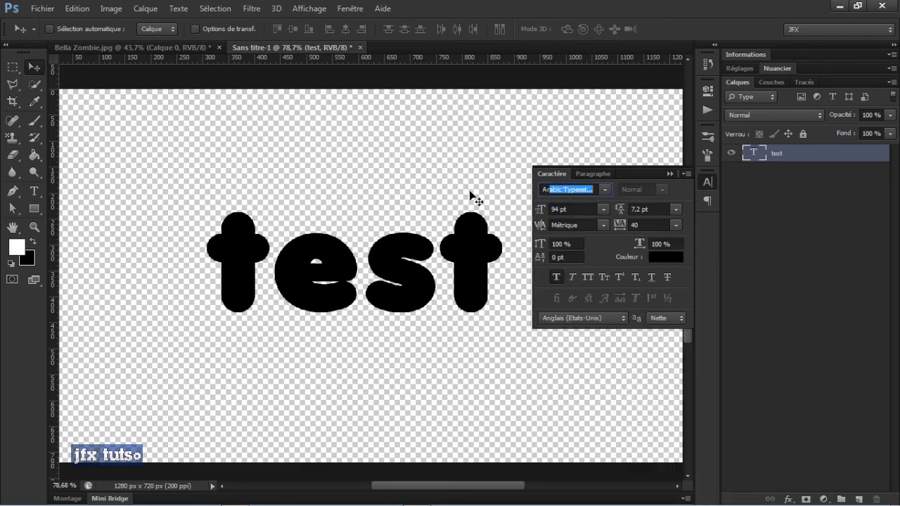
{"action": "type", "text": "ial"}
{"action": "key", "text": "Return"}
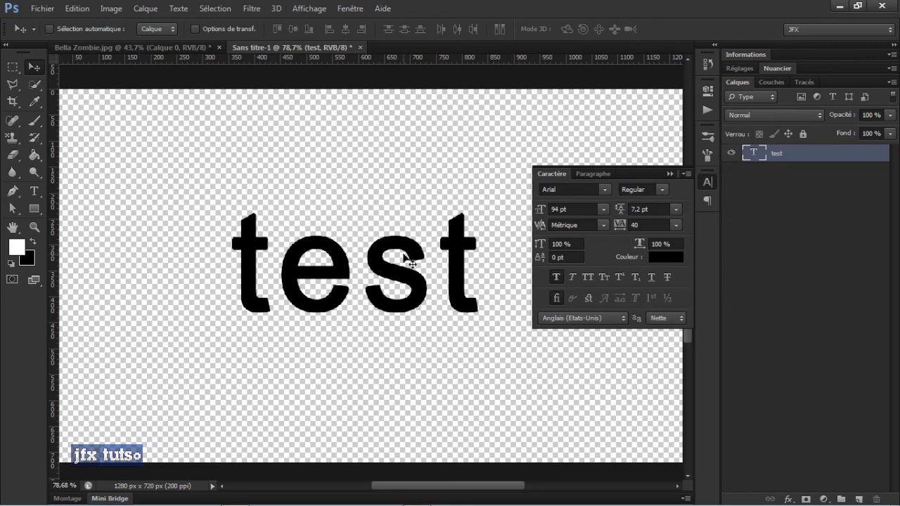
{"action": "left_click", "coordinate": [660, 190]}
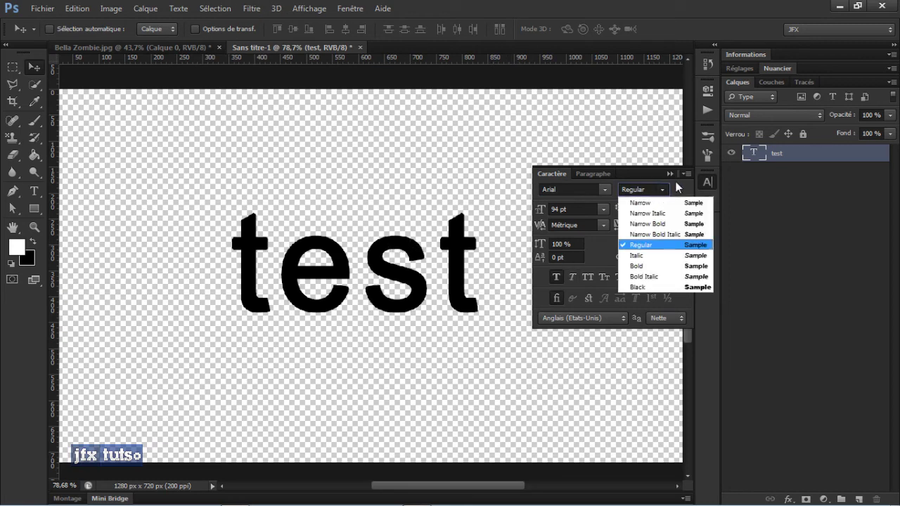
{"action": "left_click", "coordinate": [676, 181]}
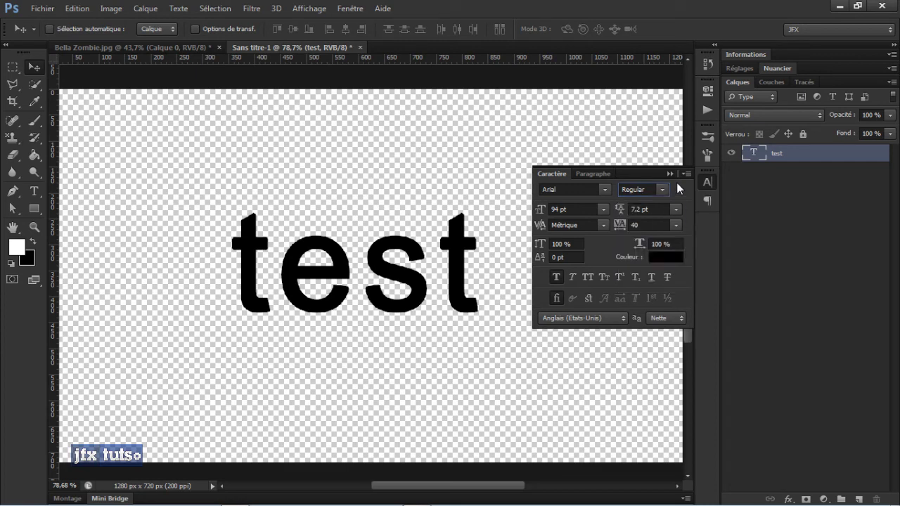
Retry converting the text to a work path and to a shape, dismissing both errors.
{"action": "left_click", "coordinate": [179, 8]}
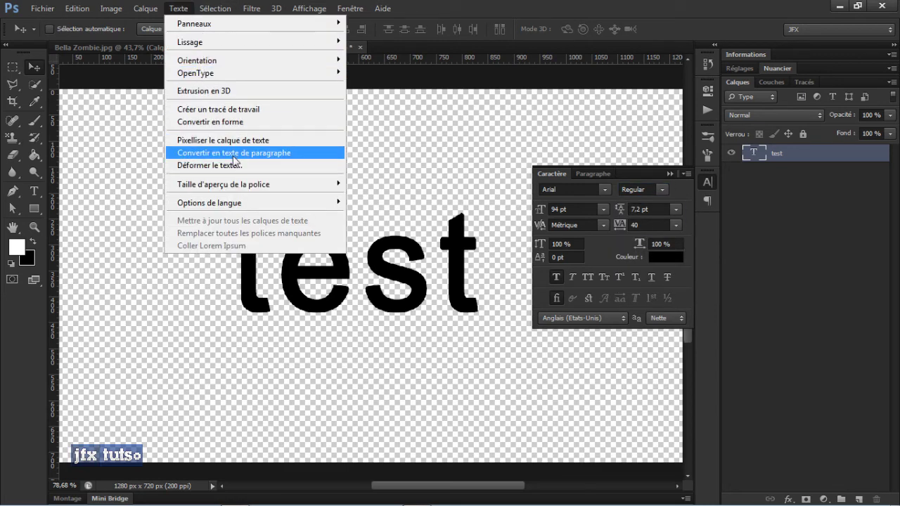
{"action": "left_click", "coordinate": [231, 109]}
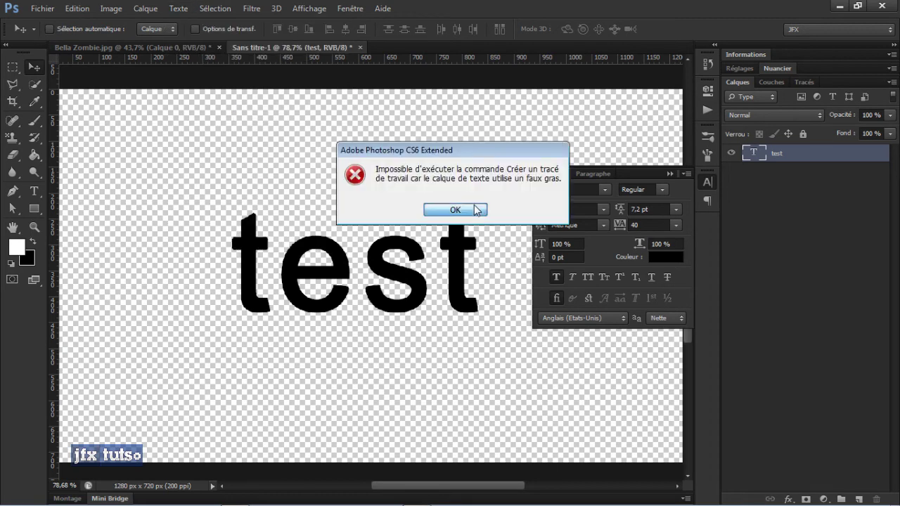
{"action": "left_click", "coordinate": [456, 210]}
{"action": "left_click", "coordinate": [179, 9]}
{"action": "left_click", "coordinate": [199, 122]}
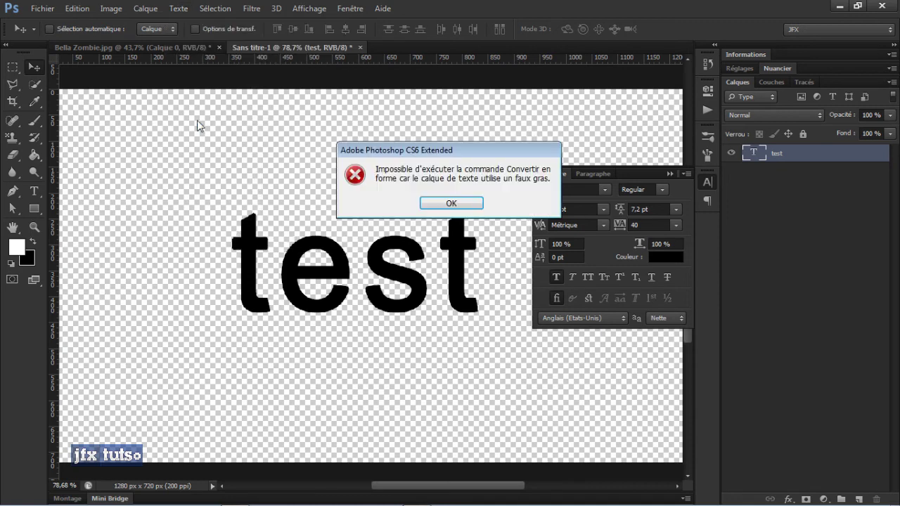
{"action": "left_click", "coordinate": [452, 204]}
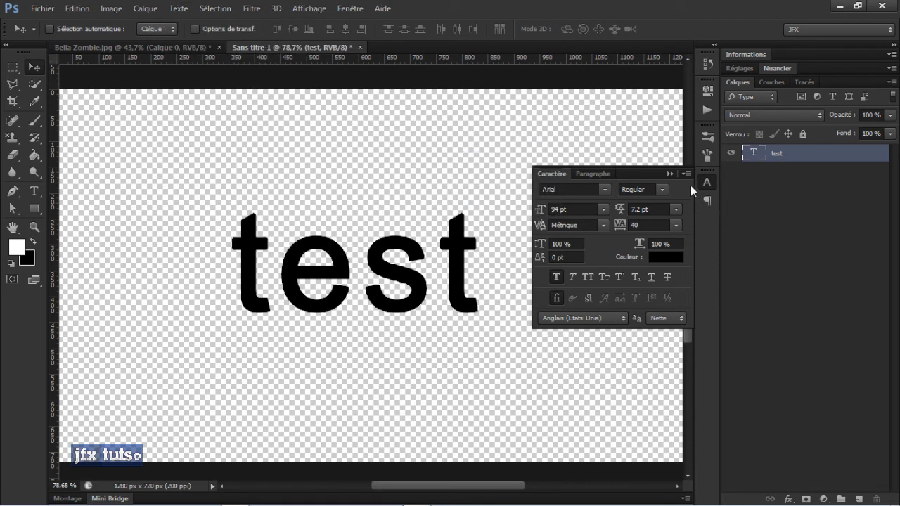
Turn off Faux Gras, create a work path from 'test', and hide its text layer.
{"action": "left_click", "coordinate": [556, 278]}
{"action": "left_click", "coordinate": [186, 10]}
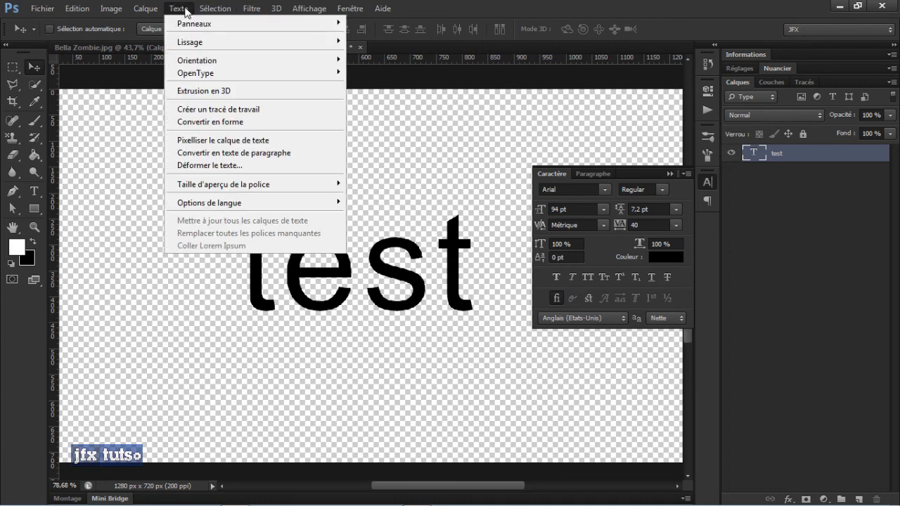
{"action": "left_click", "coordinate": [204, 110]}
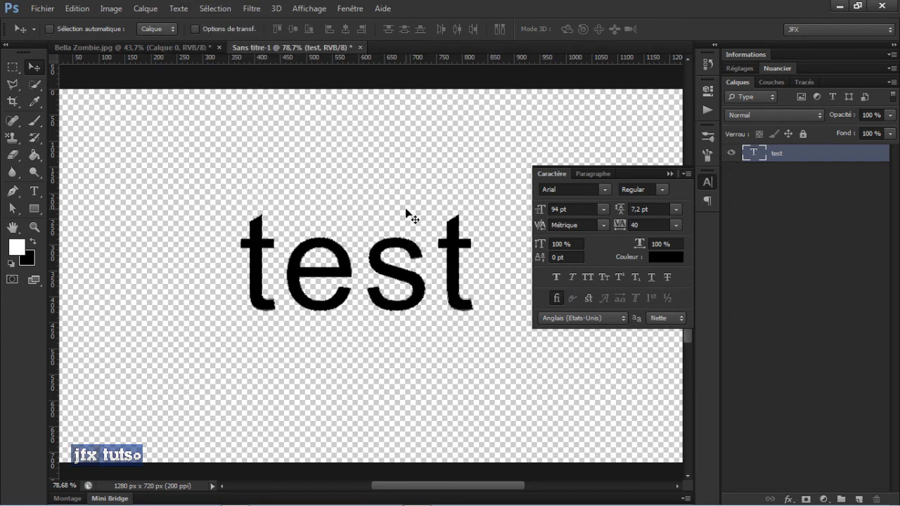
{"action": "left_click", "coordinate": [733, 153]}
Marquee-select all anchor points of the test path with Direct Selection.
{"action": "scroll", "coordinate": [434, 268], "scroll_direction": "up", "scroll_amount": 1}
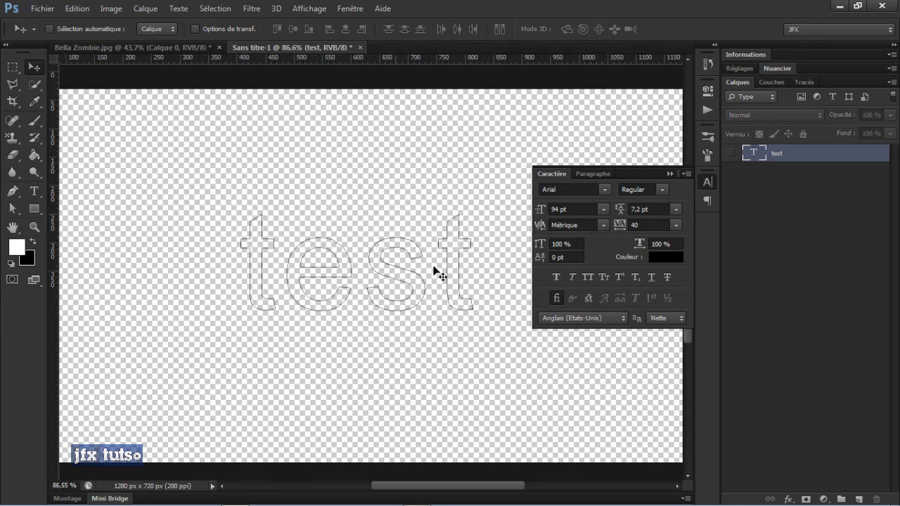
{"action": "scroll", "coordinate": [434, 268], "scroll_direction": "up", "scroll_amount": 2}
{"action": "key", "text": "a"}
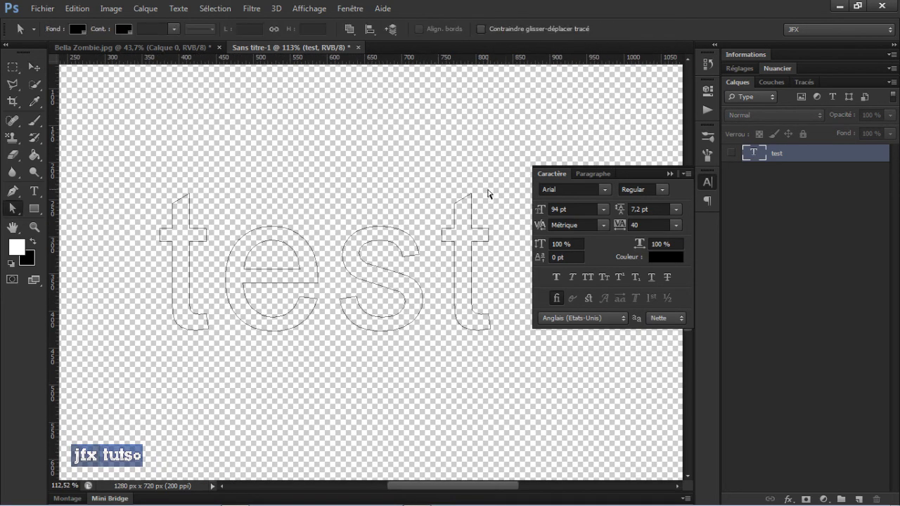
{"action": "left_click_drag", "start_coordinate": [488, 192], "coordinate": [137, 374]}
{"action": "left_click", "coordinate": [670, 173]}
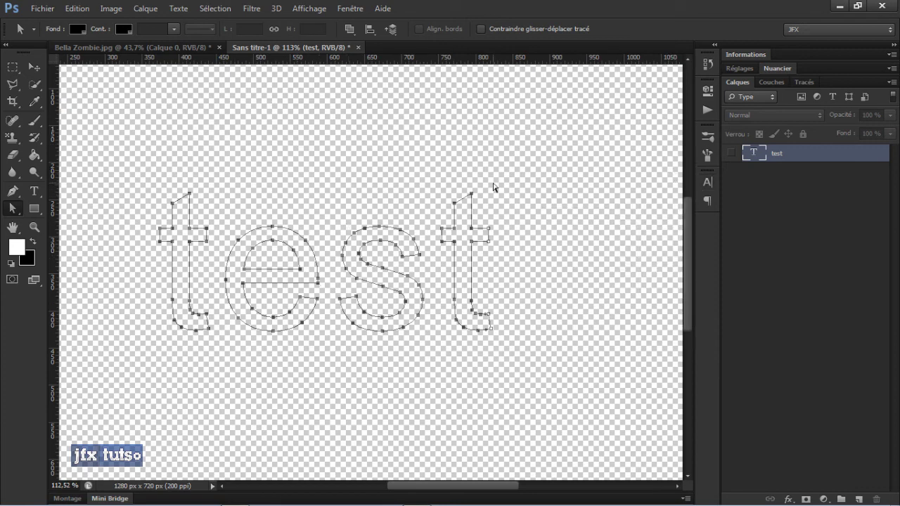
{"action": "scroll", "coordinate": [506, 257], "scroll_direction": "up", "scroll_amount": 2}
{"action": "scroll", "coordinate": [506, 257], "scroll_direction": "down", "scroll_amount": 2}
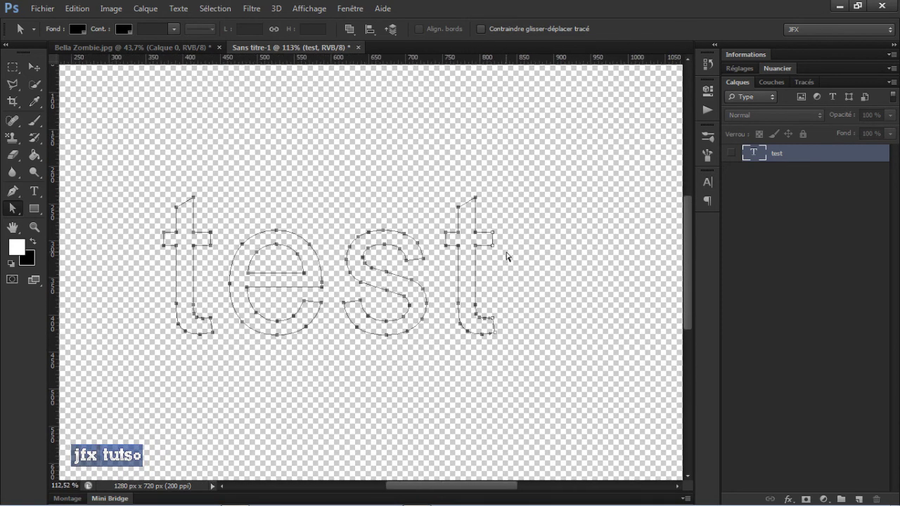
{"action": "scroll", "coordinate": [506, 258], "scroll_direction": "left", "scroll_amount": 3}
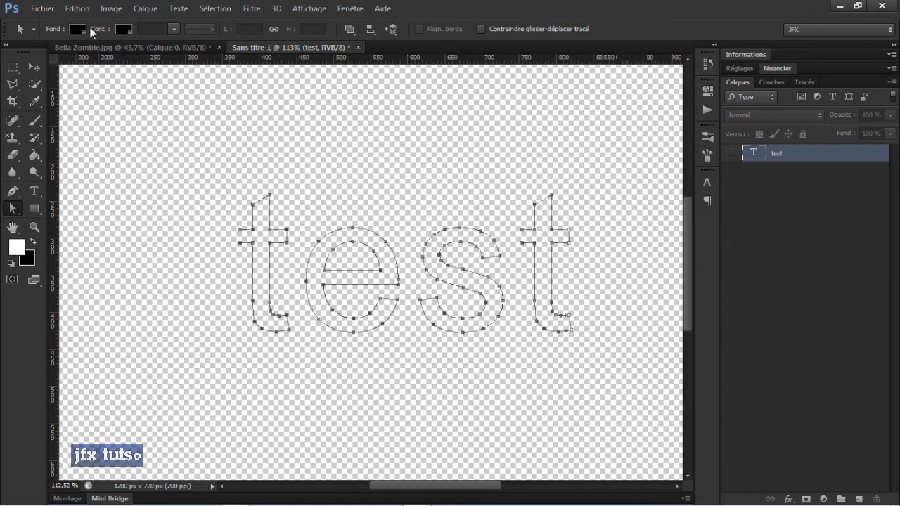
Confirm a Paths to Illustrator export, then marquee-select only the last 't' anchors.
{"action": "left_click", "coordinate": [42, 8]}
{"action": "mouse_move", "coordinate": [58, 254]}
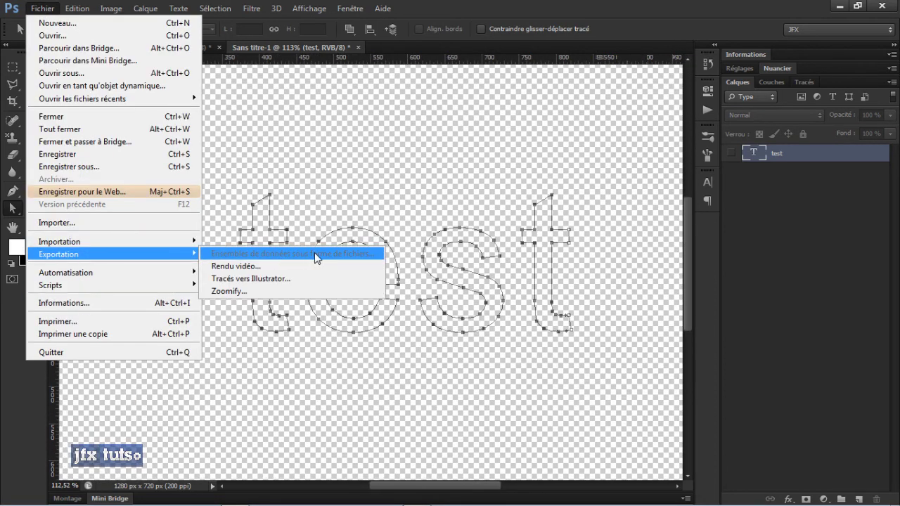
{"action": "left_click", "coordinate": [302, 279]}
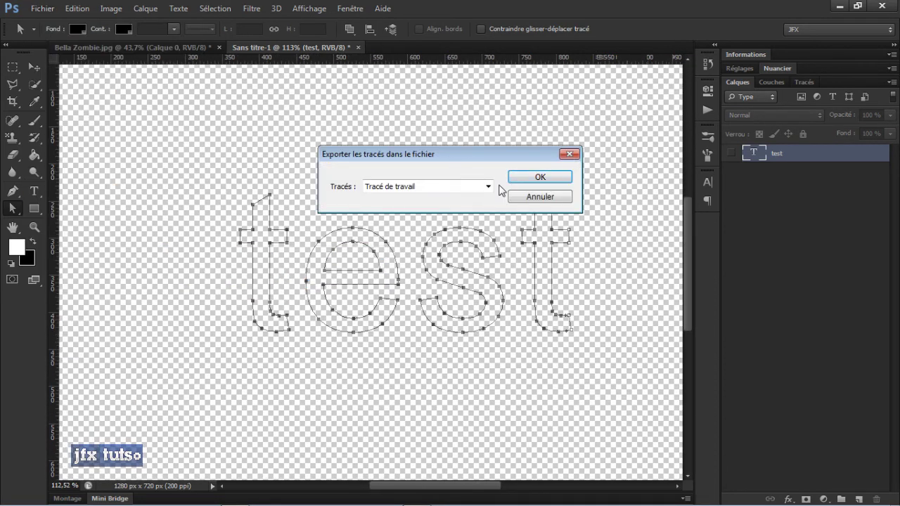
{"action": "left_click", "coordinate": [547, 202]}
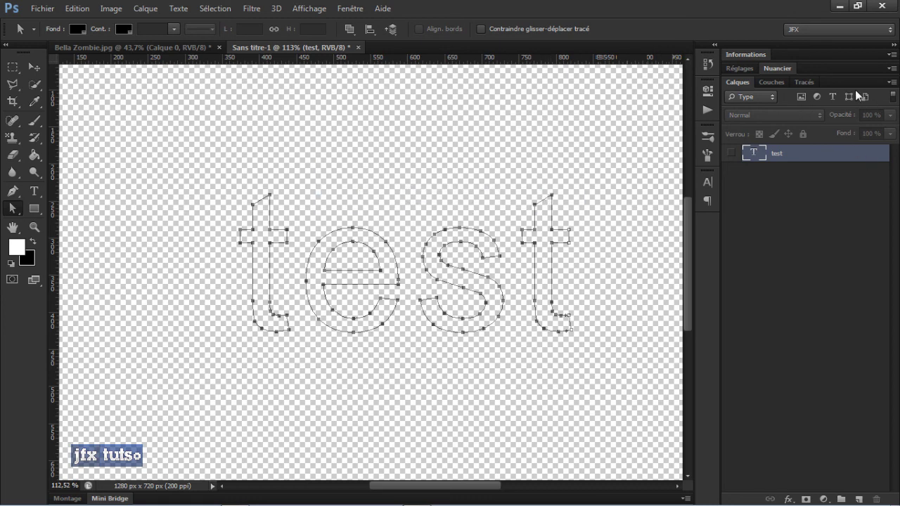
{"action": "left_click", "coordinate": [805, 83]}
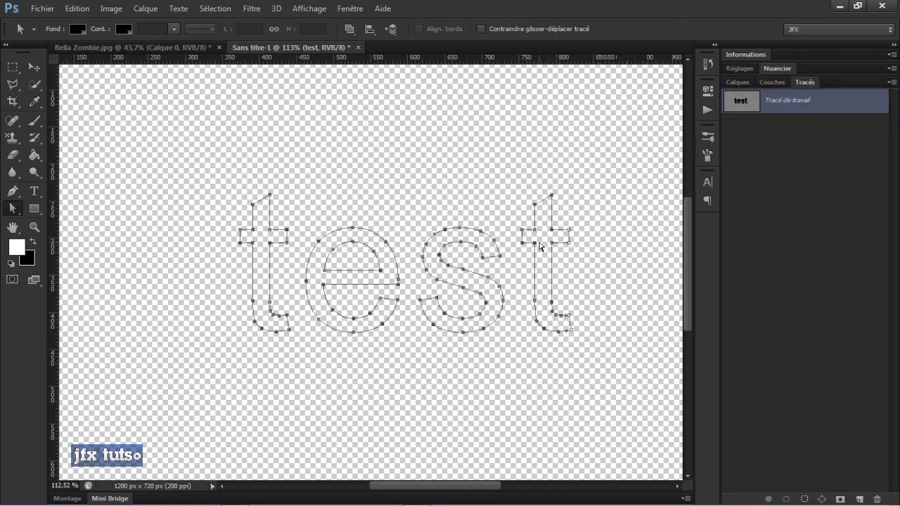
{"action": "left_click_drag", "start_coordinate": [598, 167], "coordinate": [517, 363]}
Duplicate the test layer, compare layer visibility, and deselect the work path.
{"action": "key", "text": "ctrl+j"}
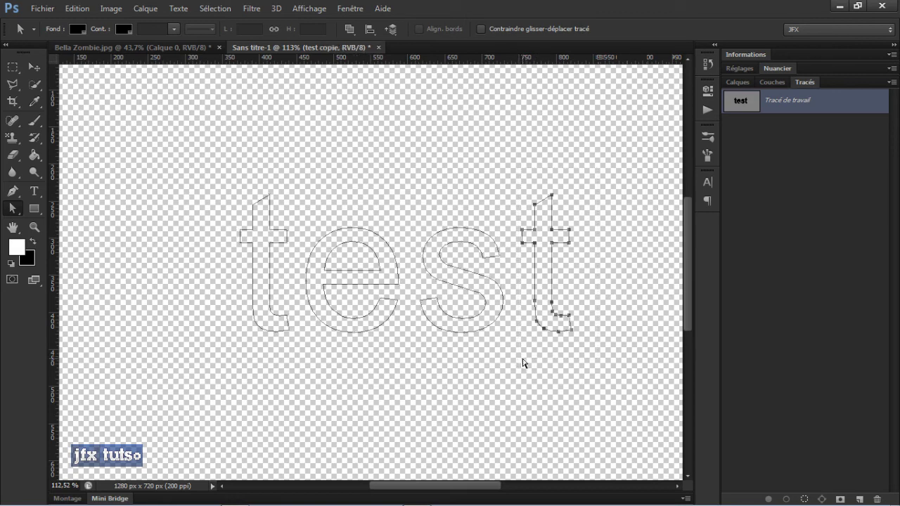
{"action": "left_click", "coordinate": [733, 82]}
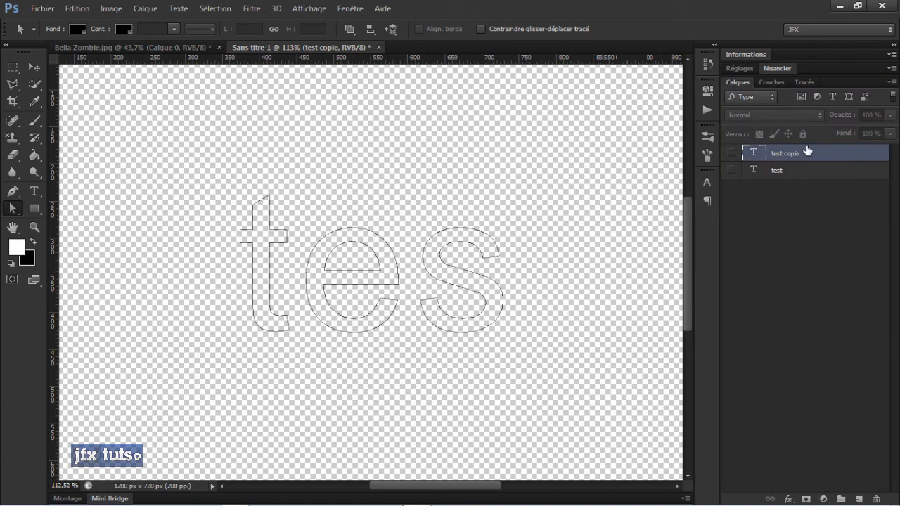
{"action": "left_click", "coordinate": [732, 154]}
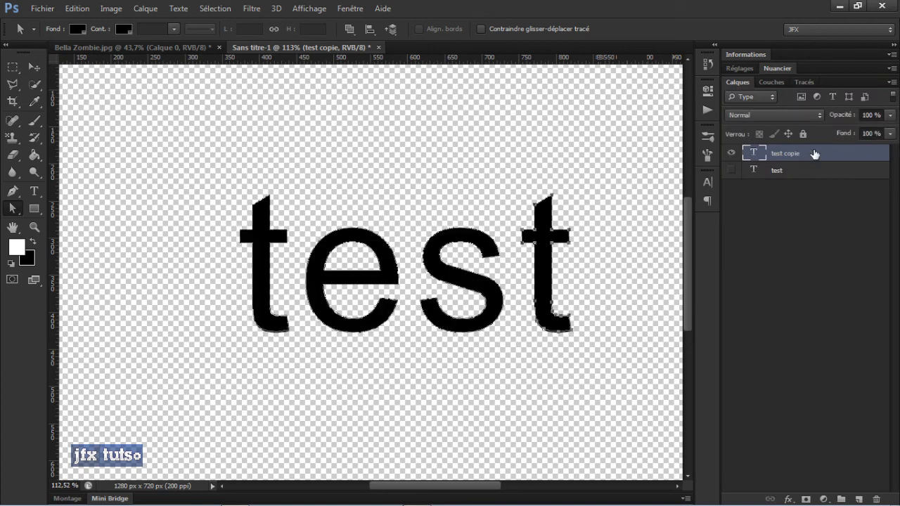
{"action": "left_click", "coordinate": [731, 170], "text": "alt"}
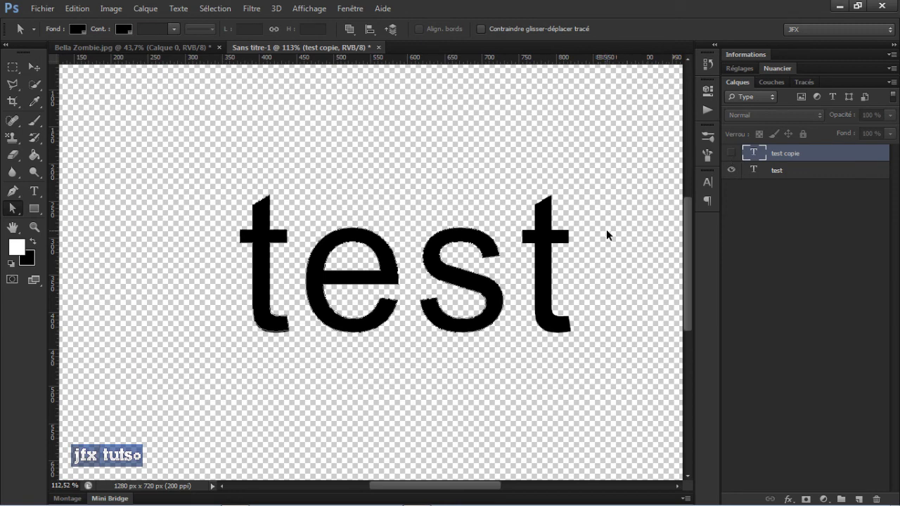
{"action": "left_click", "coordinate": [802, 82]}
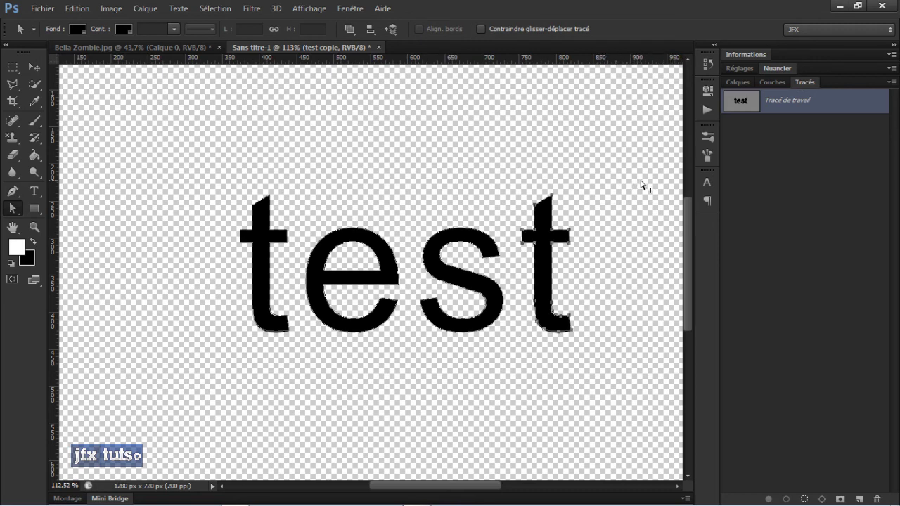
{"action": "left_click", "coordinate": [748, 126]}
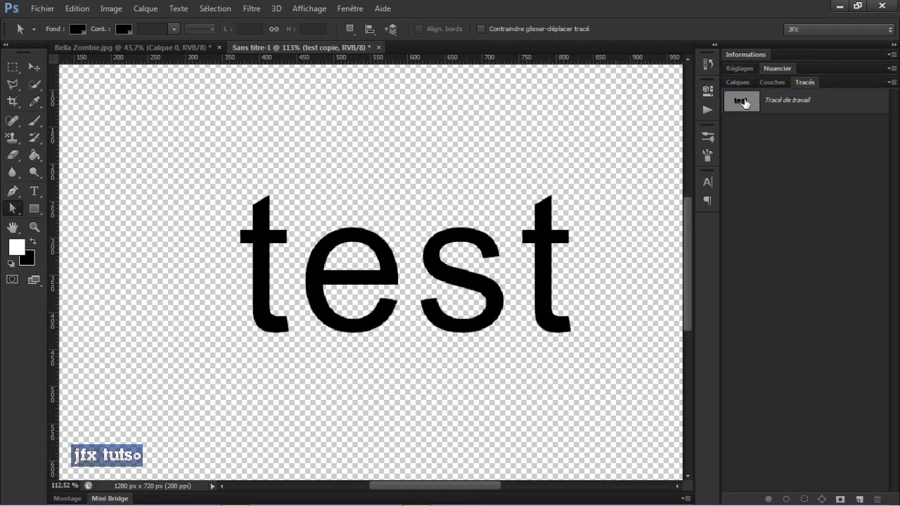
Delete the 'test copie' layer, hide the 'test' layer, and return to Tracés.
{"action": "left_click", "coordinate": [738, 82]}
{"action": "key", "text": "Delete"}
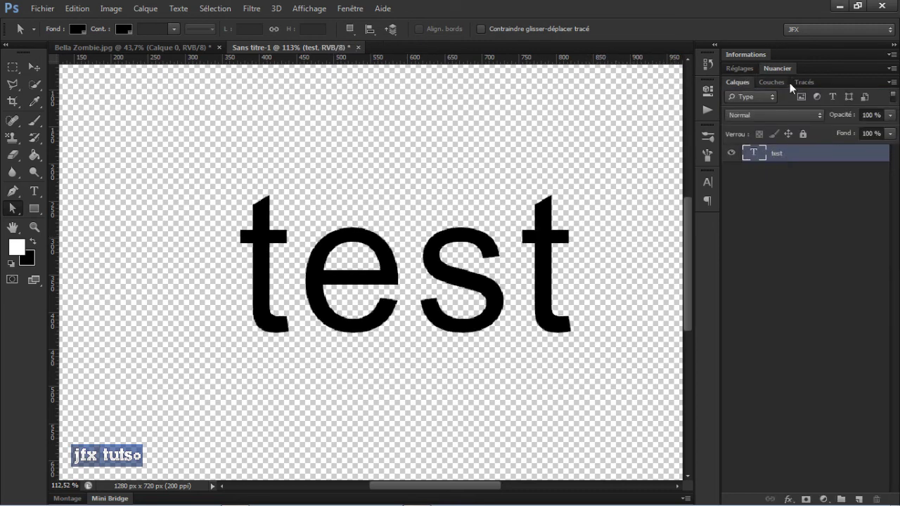
{"action": "left_click", "coordinate": [797, 83]}
{"action": "left_click", "coordinate": [748, 113]}
{"action": "left_click", "coordinate": [740, 82]}
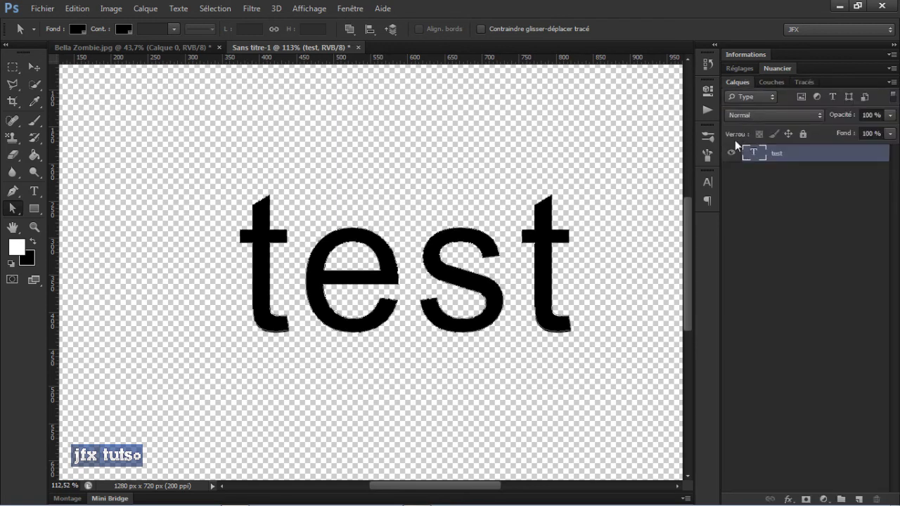
{"action": "left_click", "coordinate": [732, 153]}
{"action": "left_click", "coordinate": [802, 83]}
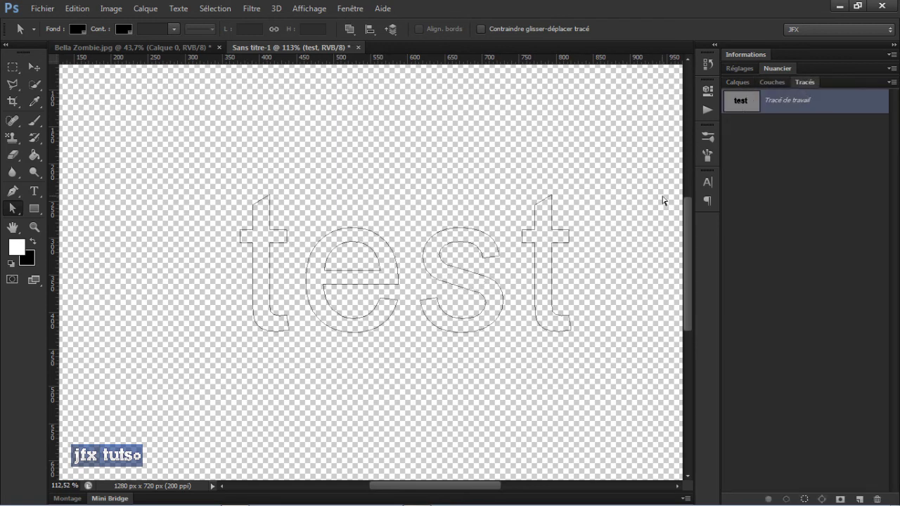
{"action": "left_click_drag", "start_coordinate": [613, 180], "coordinate": [519, 400]}
{"action": "left_click", "coordinate": [859, 499]}
{"action": "left_click", "coordinate": [756, 133]}
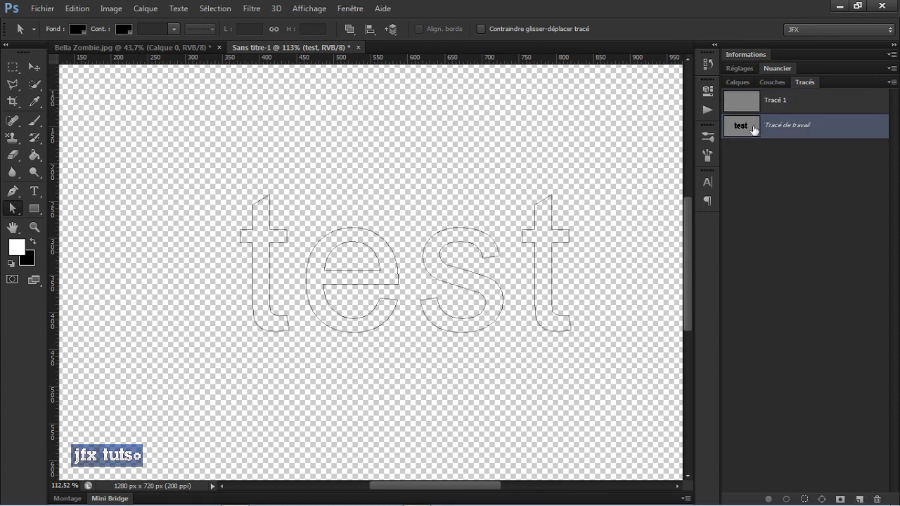
{"action": "left_click_drag", "start_coordinate": [601, 180], "coordinate": [521, 365]}
{"action": "left_click", "coordinate": [753, 118]}
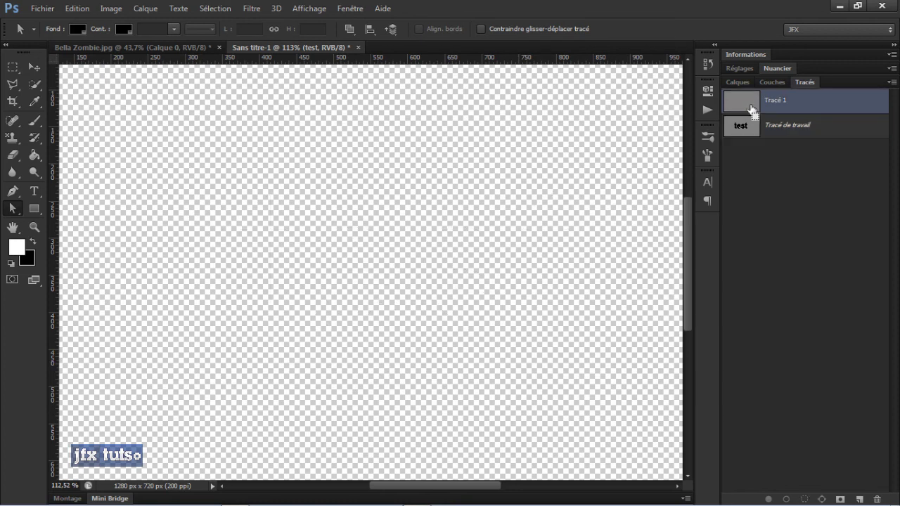
{"action": "key", "text": "ctrl+v"}
{"action": "left_click", "coordinate": [739, 130]}
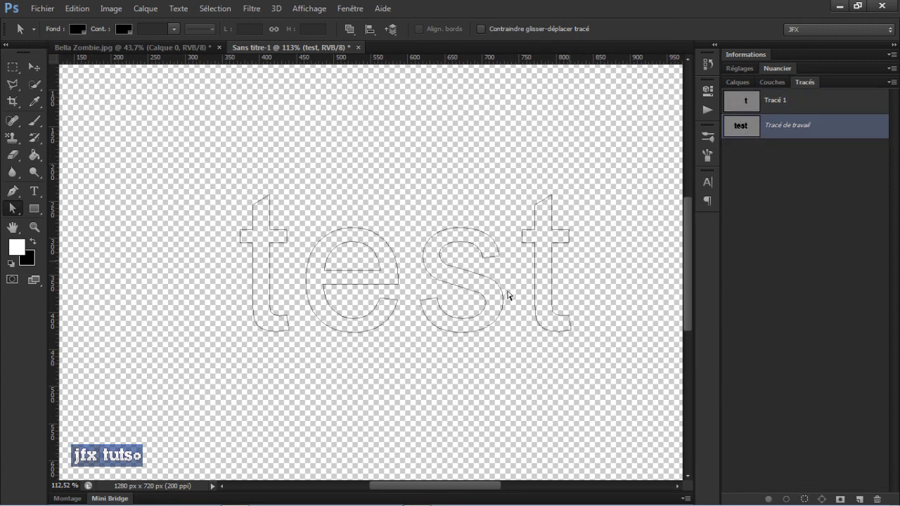
{"action": "left_click_drag", "start_coordinate": [585, 173], "coordinate": [523, 369]}
{"action": "key", "text": "Delete"}
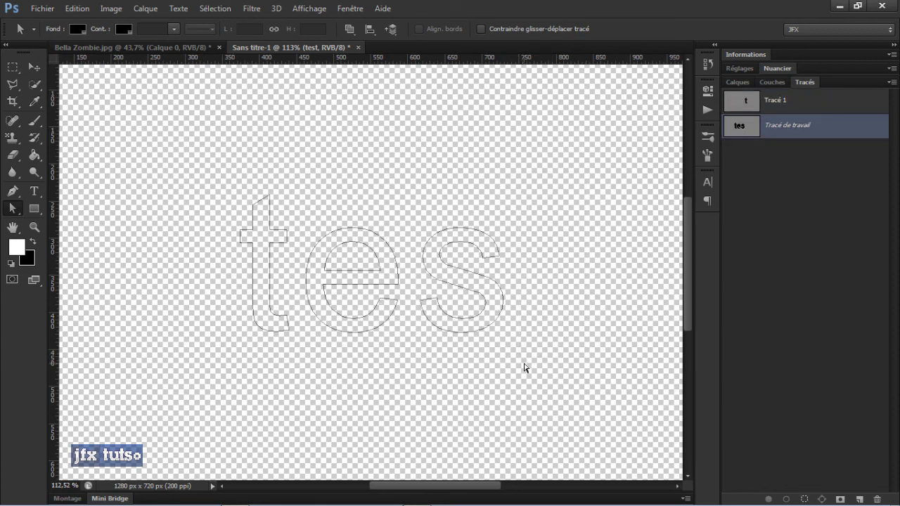
{"action": "left_click_drag", "start_coordinate": [748, 100], "coordinate": [749, 166]}
{"action": "left_click", "coordinate": [750, 167]}
{"action": "left_click", "coordinate": [743, 108]}
{"action": "left_click_drag", "start_coordinate": [743, 109], "coordinate": [745, 95]}
{"action": "left_click", "coordinate": [746, 126]}
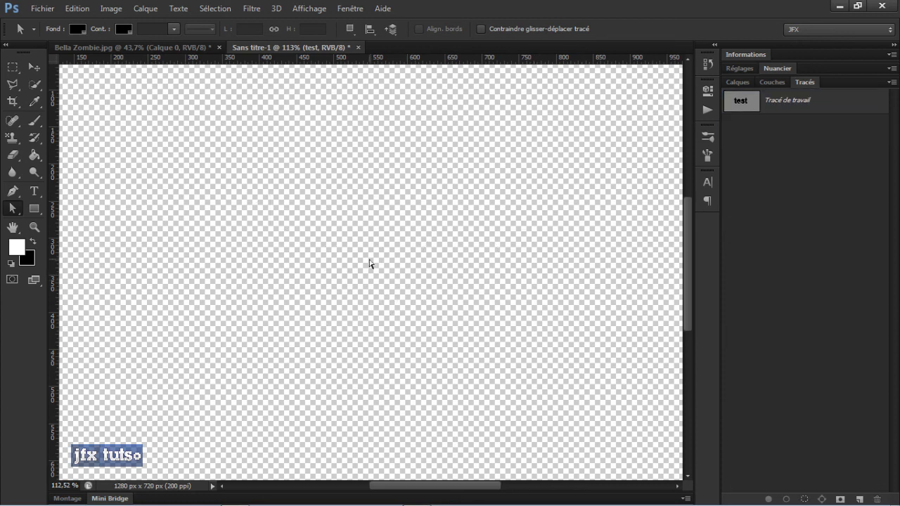
Export the Tracé de travail to Illustrator (.ai), then cancel the save dialog.
{"action": "left_click", "coordinate": [740, 104]}
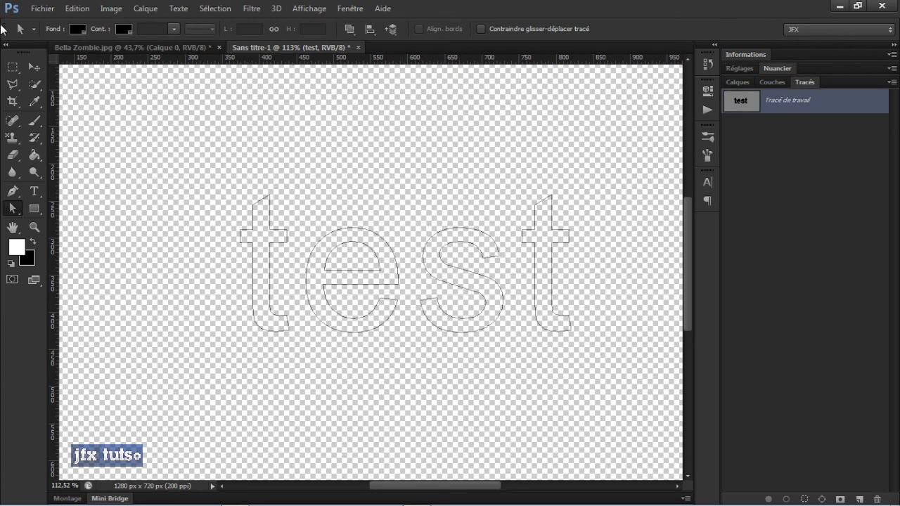
{"action": "left_click", "coordinate": [42, 9]}
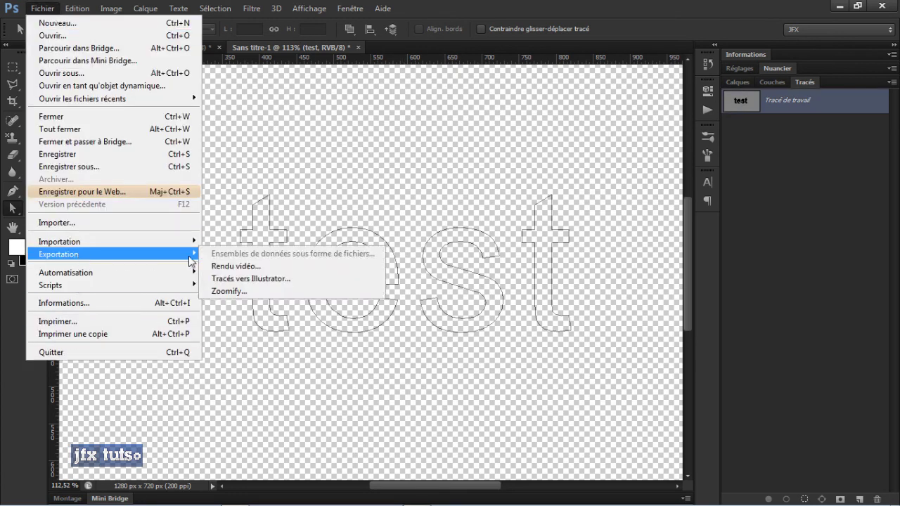
{"action": "left_click", "coordinate": [337, 278]}
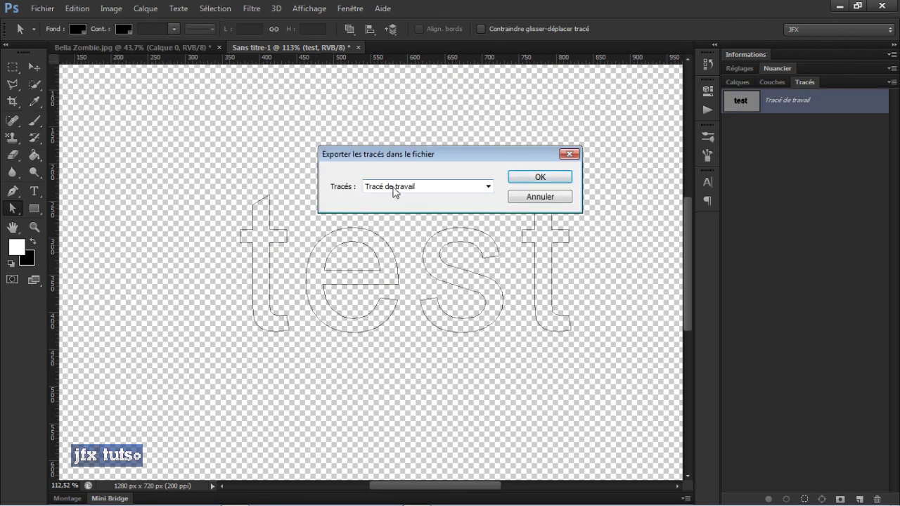
{"action": "left_click", "coordinate": [487, 187]}
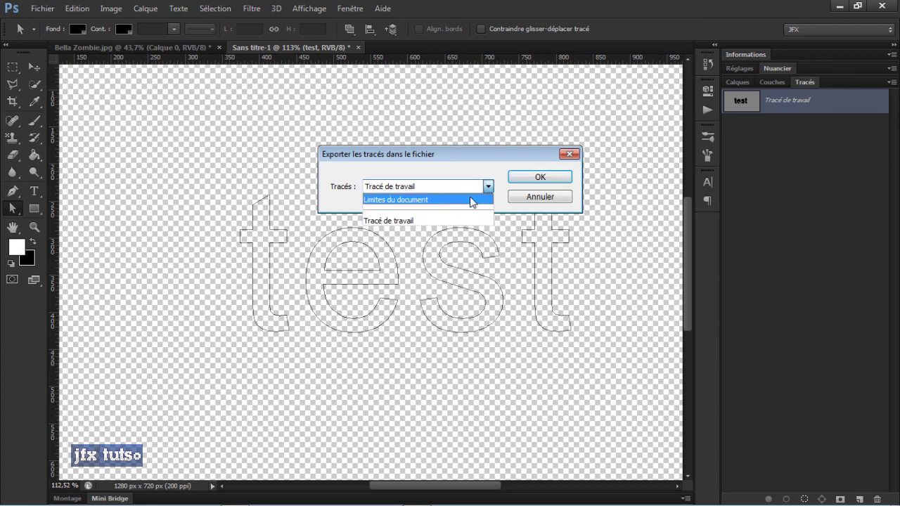
{"action": "left_click", "coordinate": [455, 221]}
{"action": "left_click", "coordinate": [534, 176]}
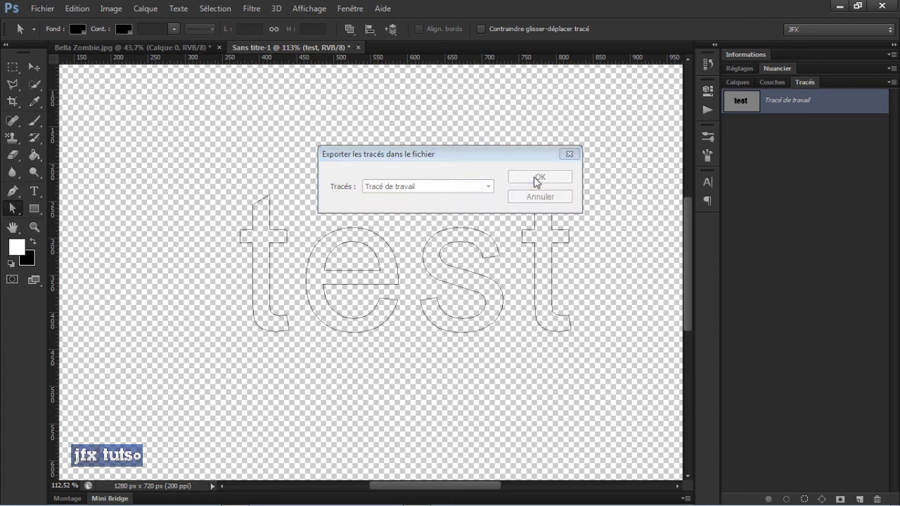
{"action": "left_click", "coordinate": [147, 266]}
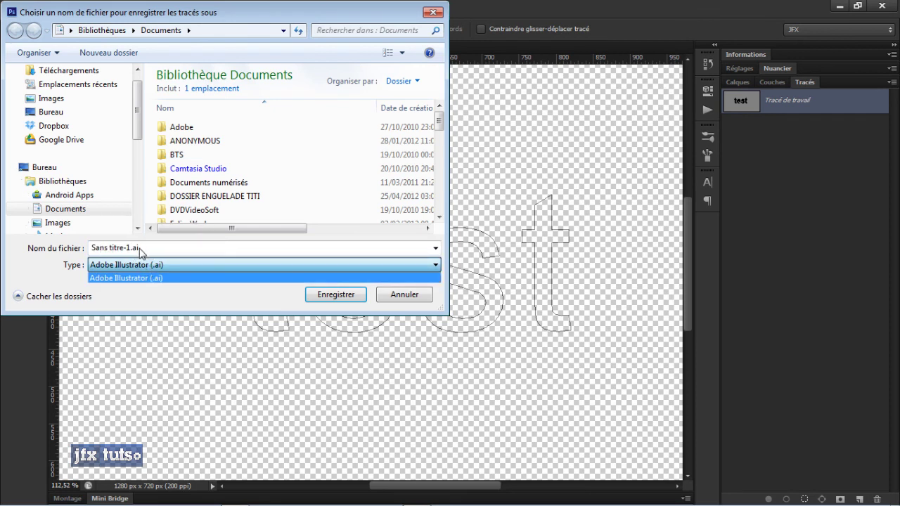
{"action": "left_click", "coordinate": [138, 247]}
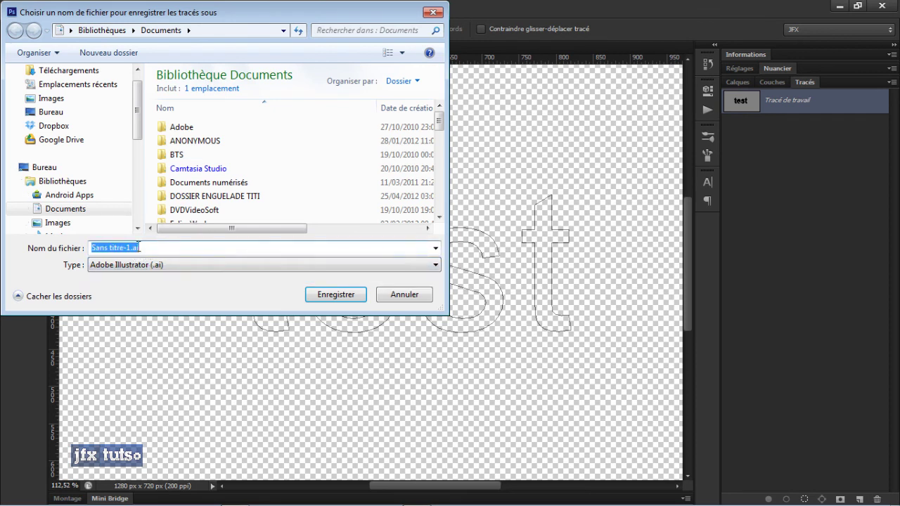
{"action": "left_click", "coordinate": [412, 295]}
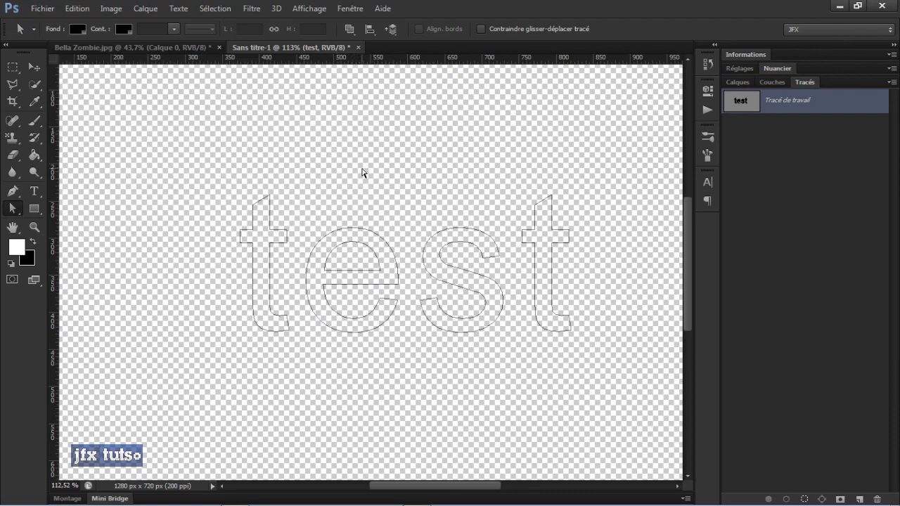